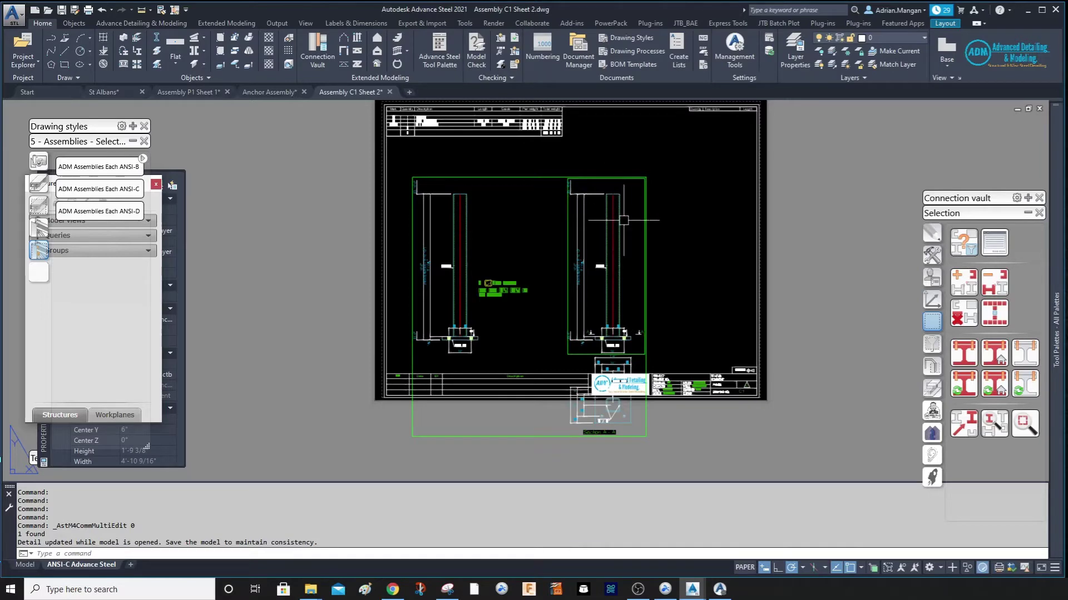
- In the C1 column detail's clip settings, set the amount kept on each side of the clipping area to 2.5 and apply
scroll(636, 247, "down", 2)
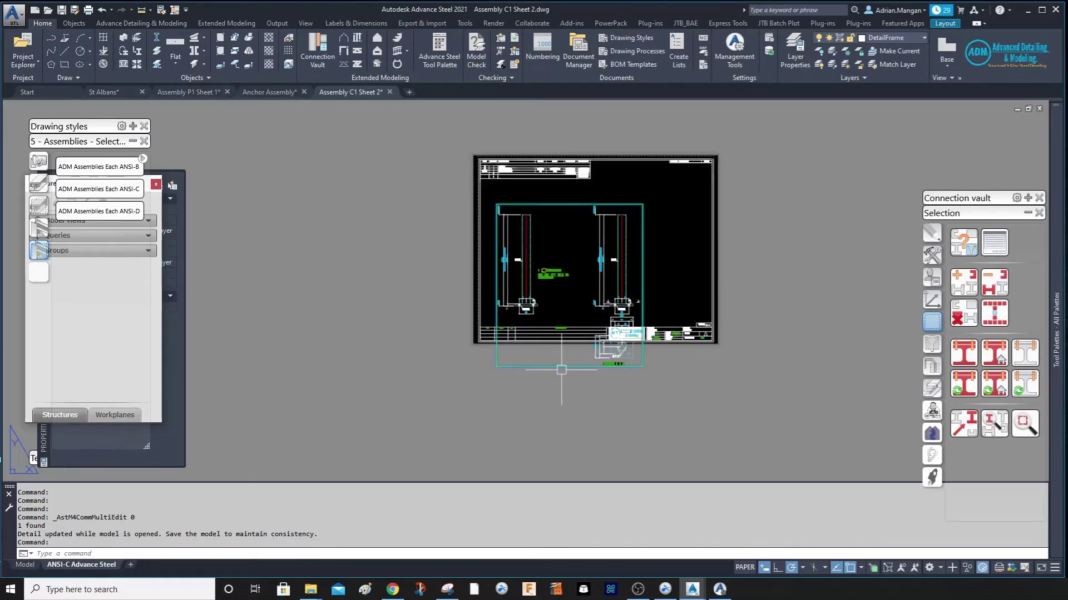
scroll(613, 290, "up", 4)
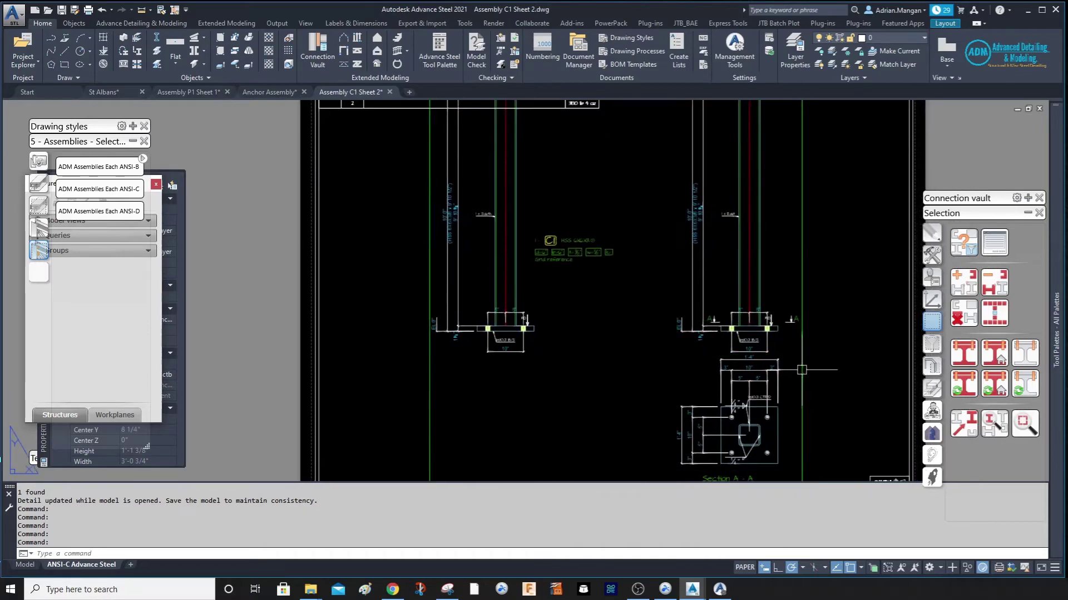
double_click(806, 317)
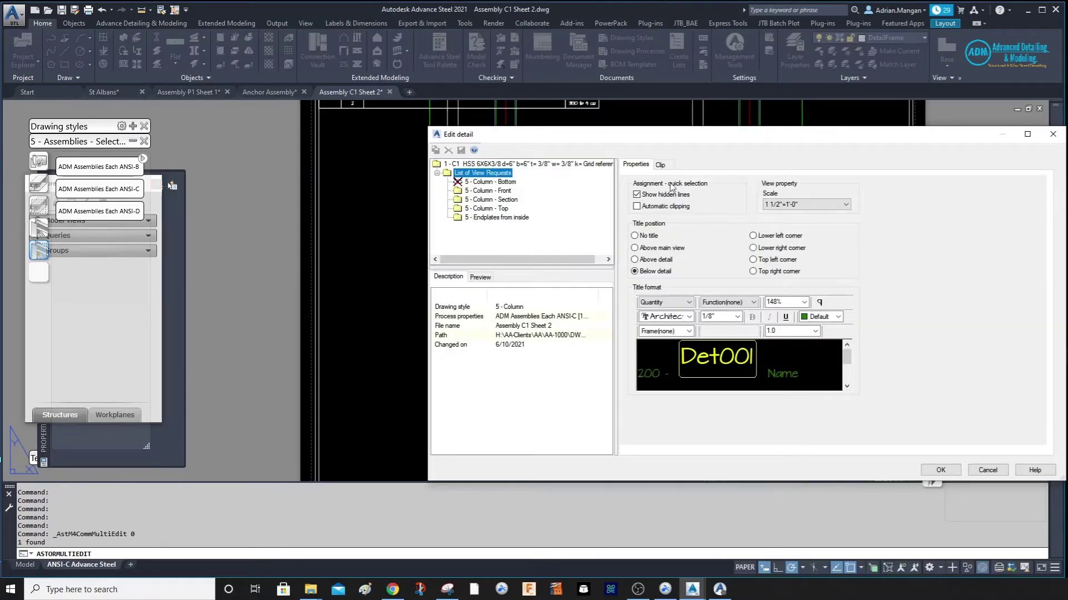
left_click(661, 164)
key("Tab")
key("Tab")
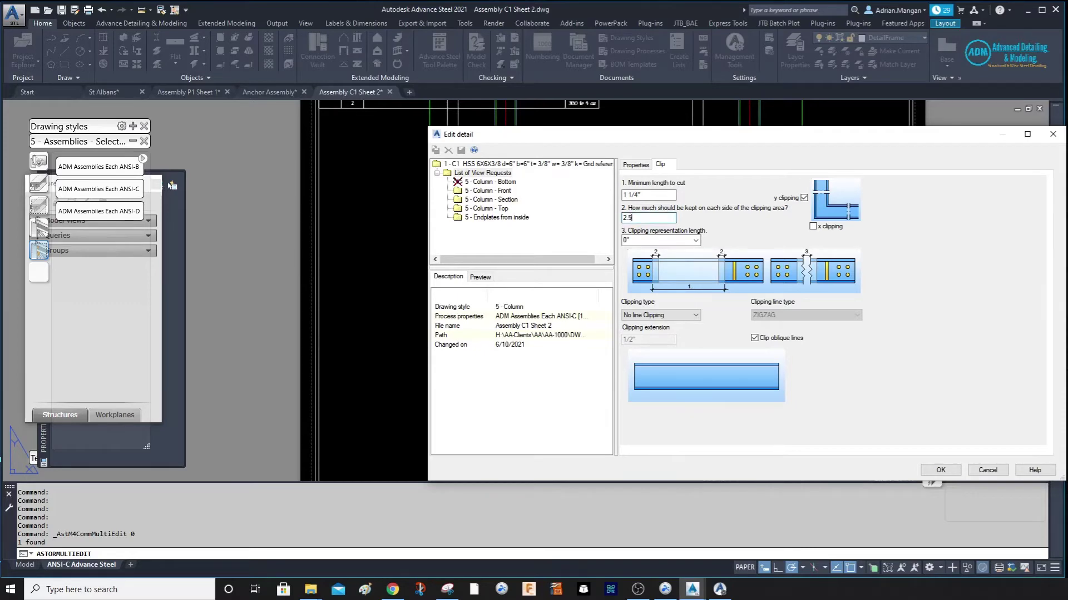
left_click(957, 470)
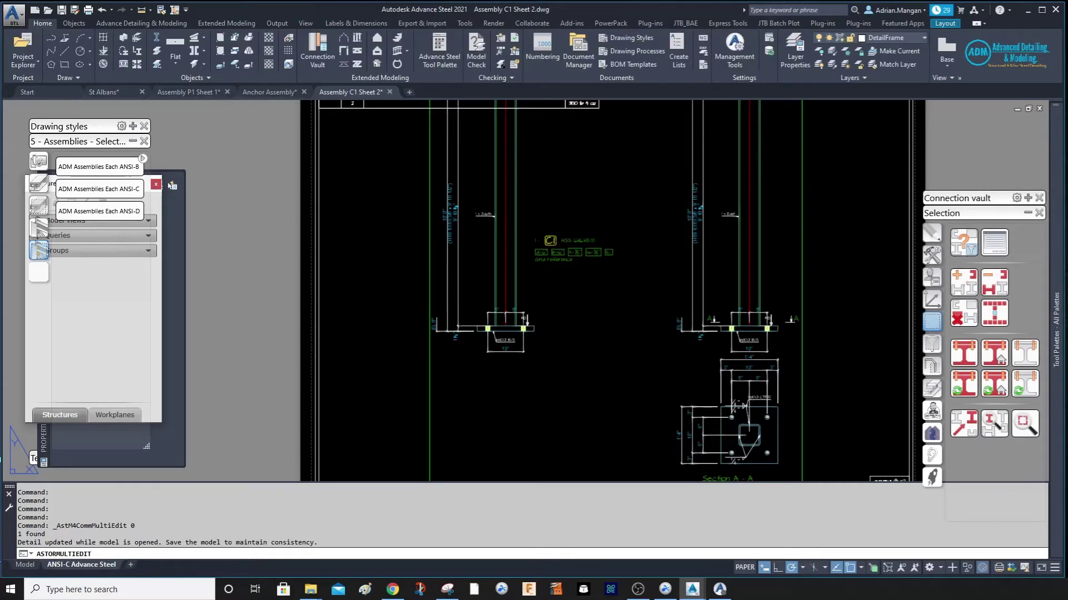
- Move the C1 title text below the left-hand column view and shift the whole detail down on the sheet
scroll(669, 282, "down", 3)
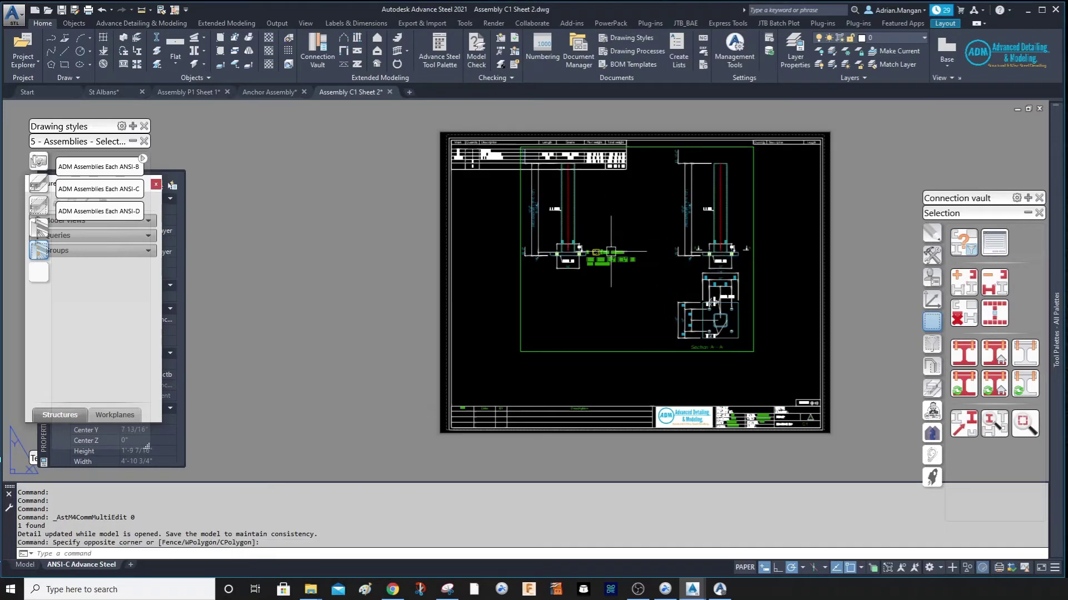
left_click(610, 255)
left_click_drag(610, 255, 575, 317)
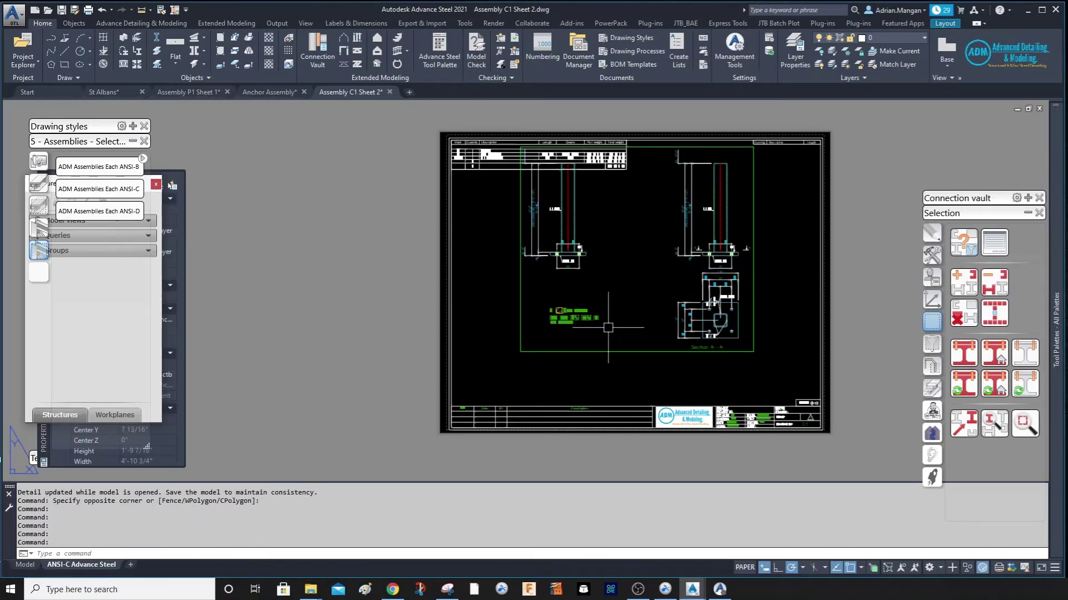
left_click(614, 352)
left_click_drag(611, 354, 611, 382)
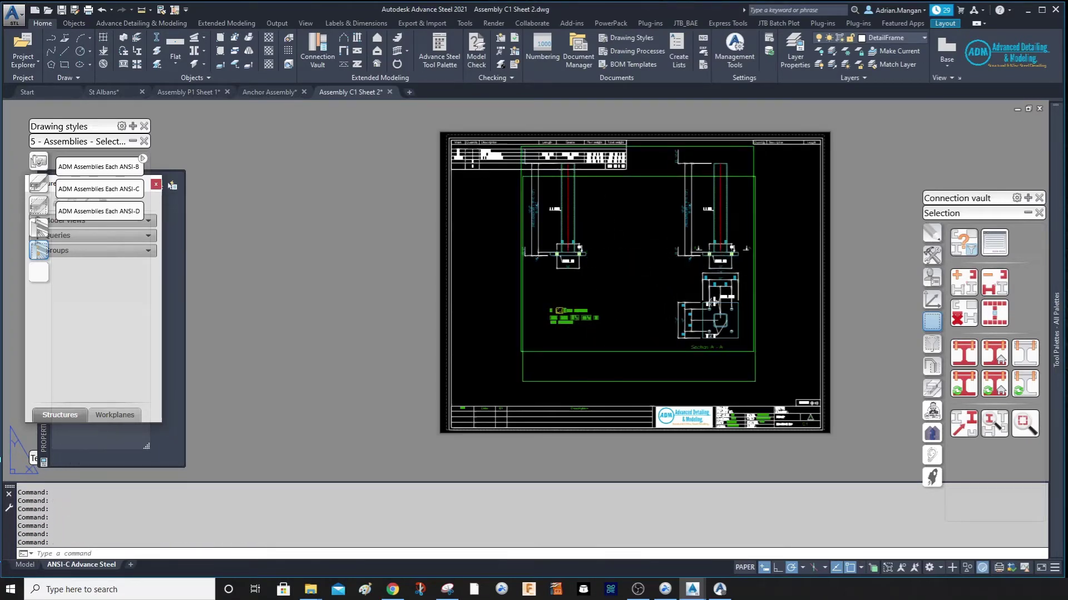
key("Escape")
middle_click_drag(608, 353, 620, 378)
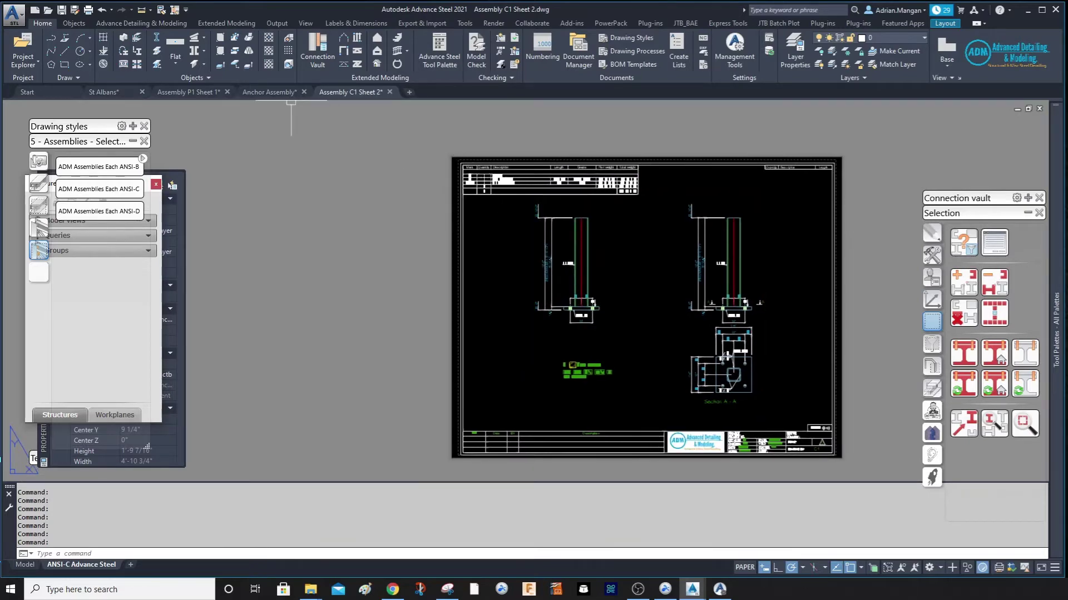
- Switch to the Anchor Assembly model and open the assembly detail of the plate around the anchor rods
left_click(272, 92)
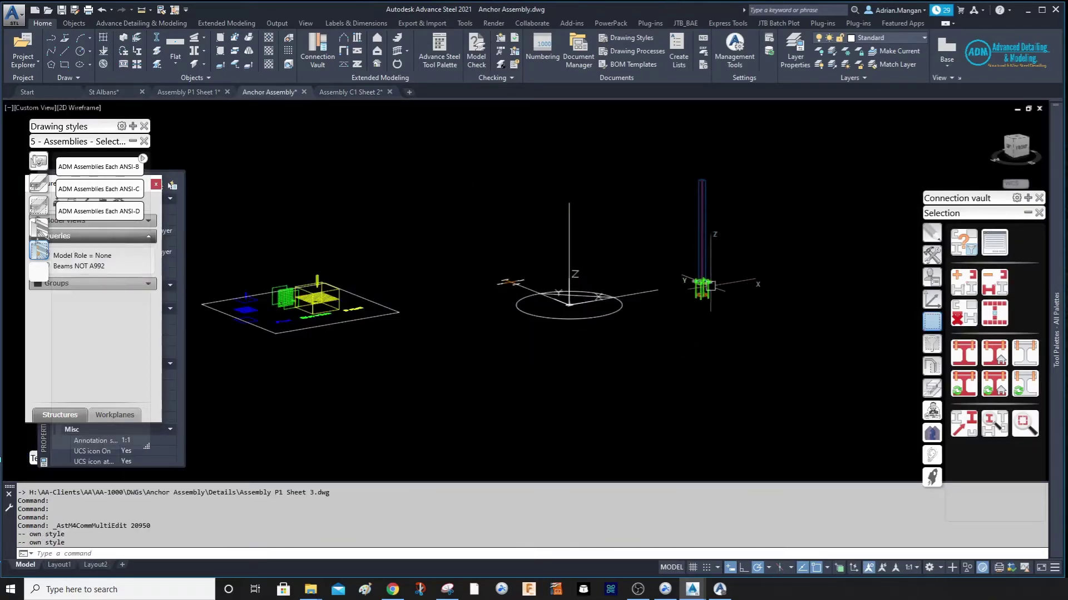
scroll(702, 285, "up", 10)
left_click(661, 276)
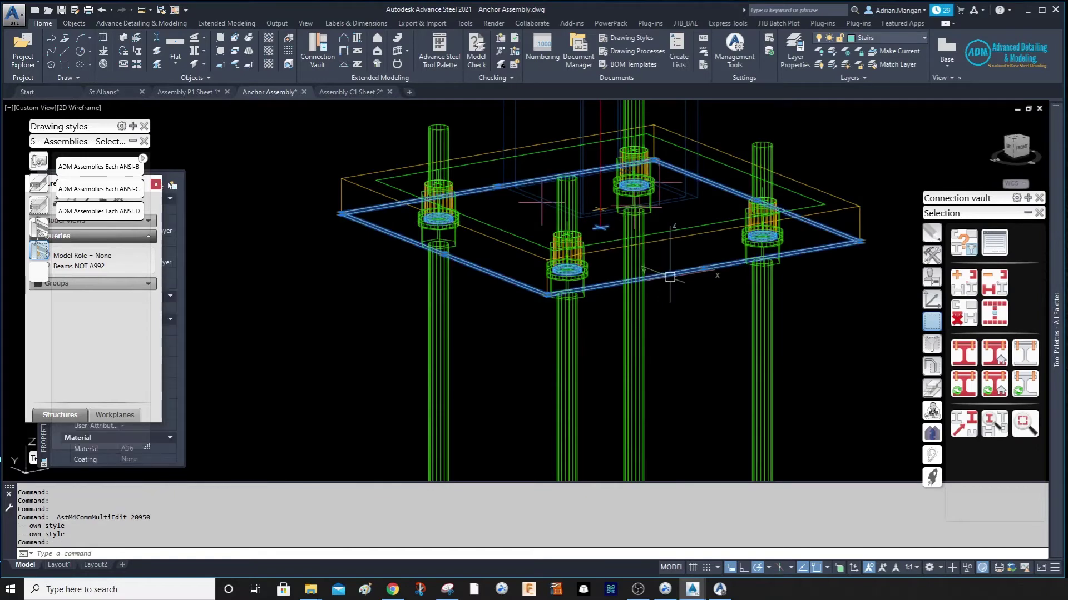
right_click(669, 277)
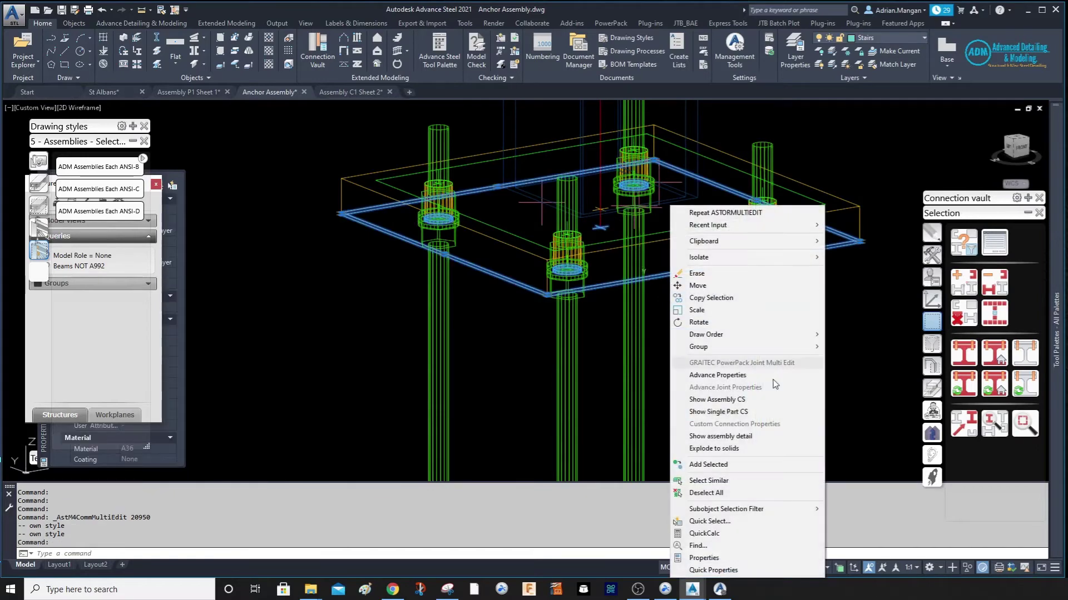
left_click(757, 436)
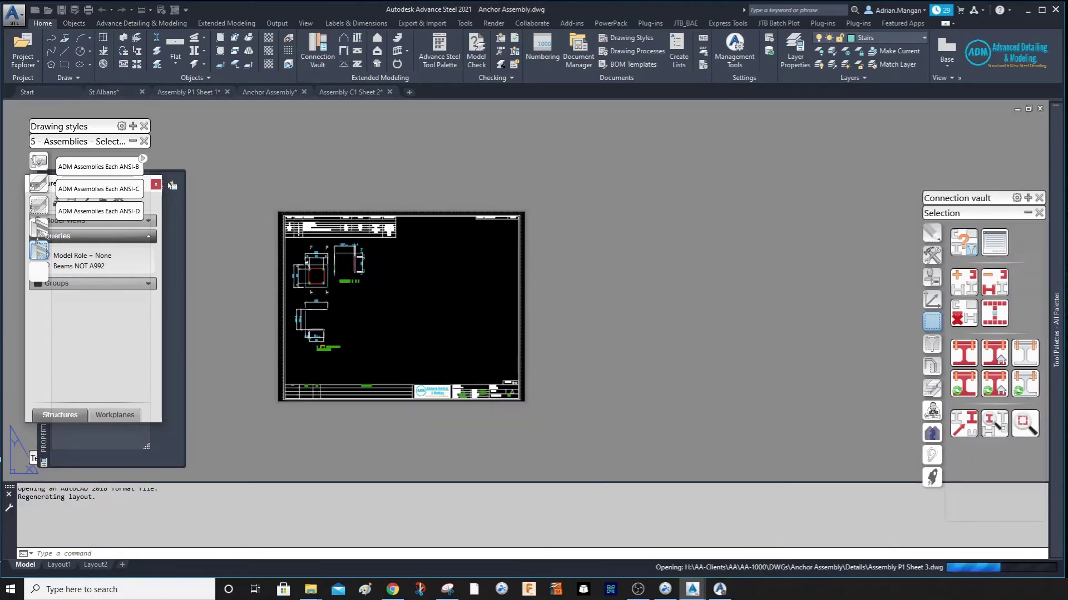
- Move the P1 detail from the upper-left part of the sheet to the middle
scroll(400, 239, "up", 5)
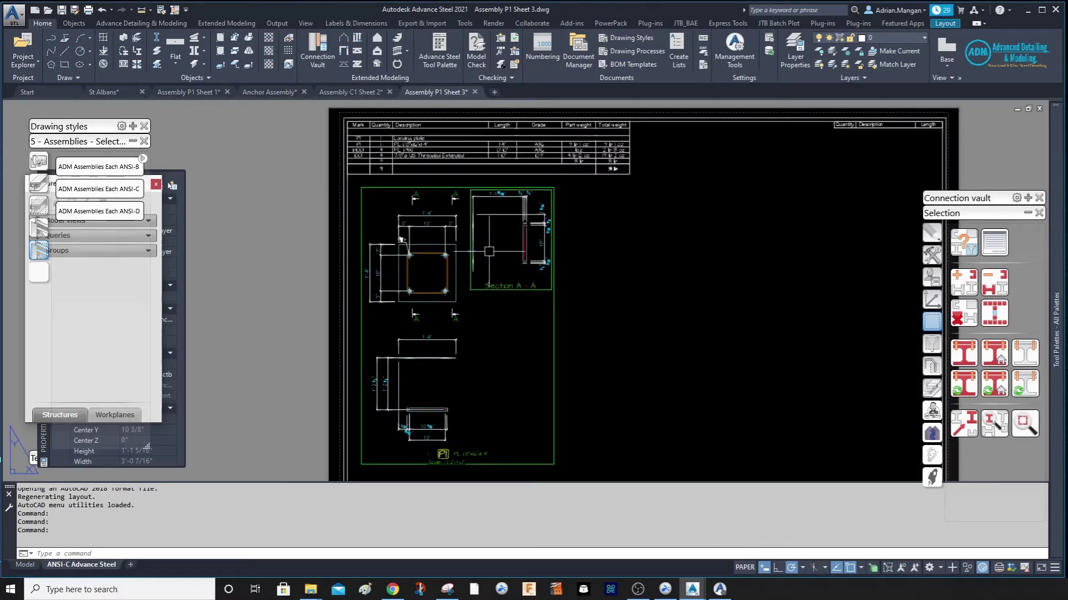
left_click(554, 339)
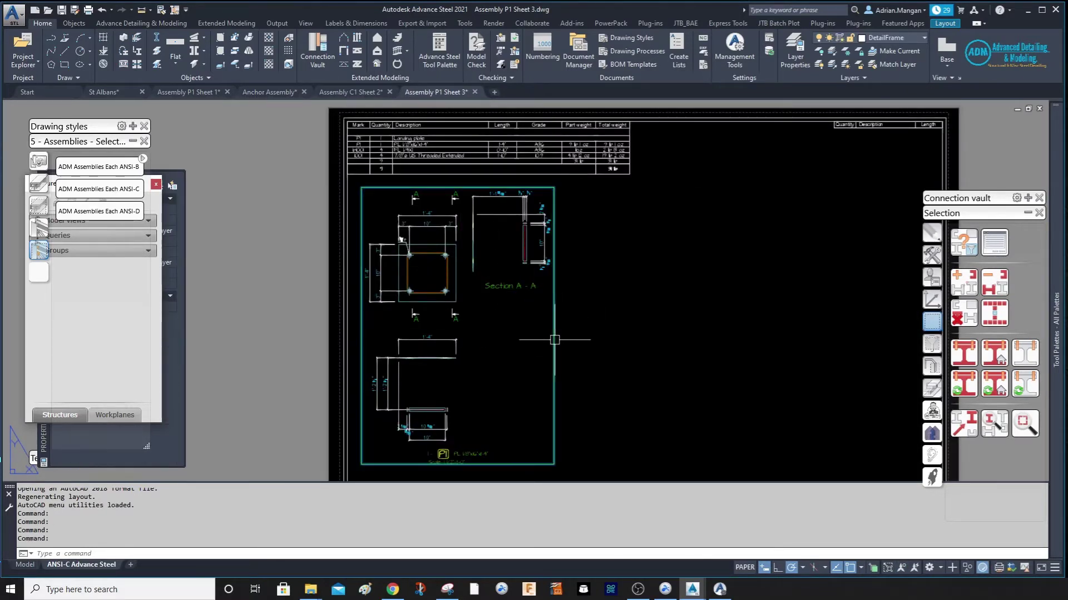
right_click(591, 362)
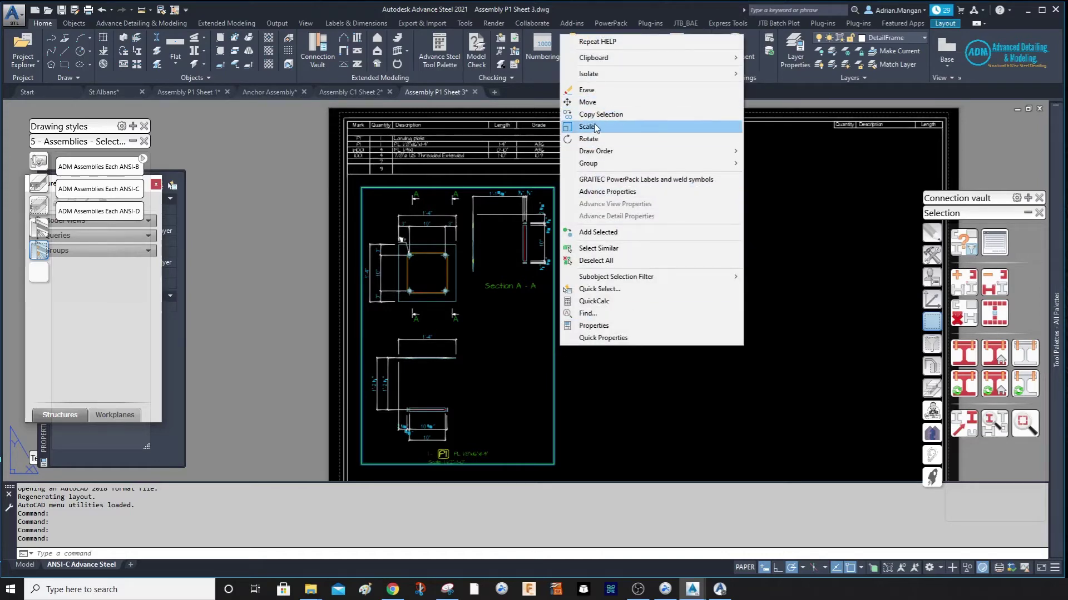
left_click(587, 103)
left_click(617, 334)
scroll(695, 312, "down", 4)
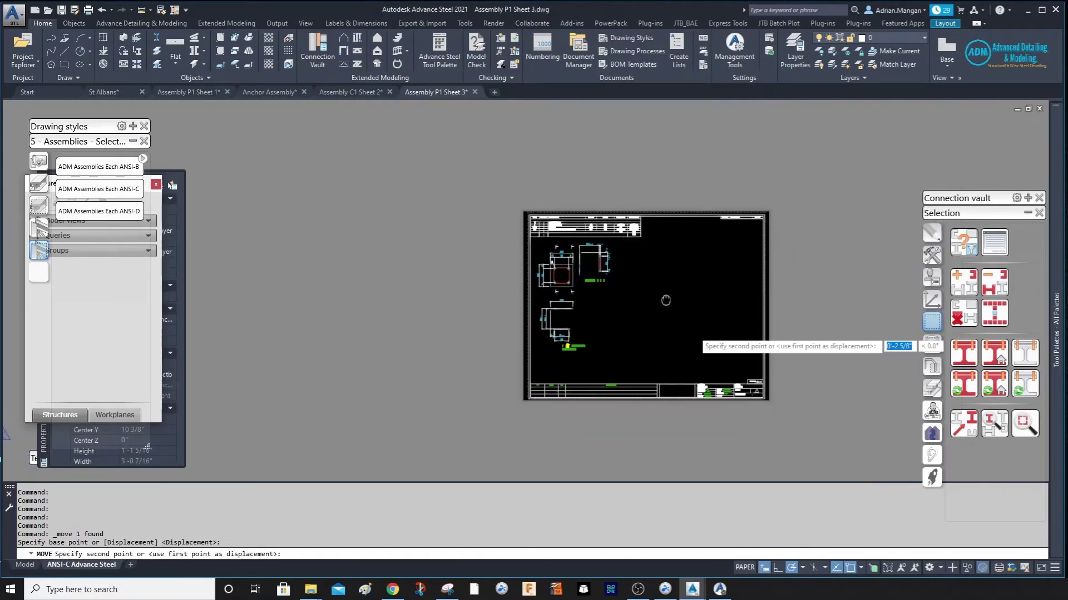
left_click(684, 281)
- Examine the P1 detail's plate view with its holes and dimensions, and the front view beneath it
scroll(625, 258, "up", 5)
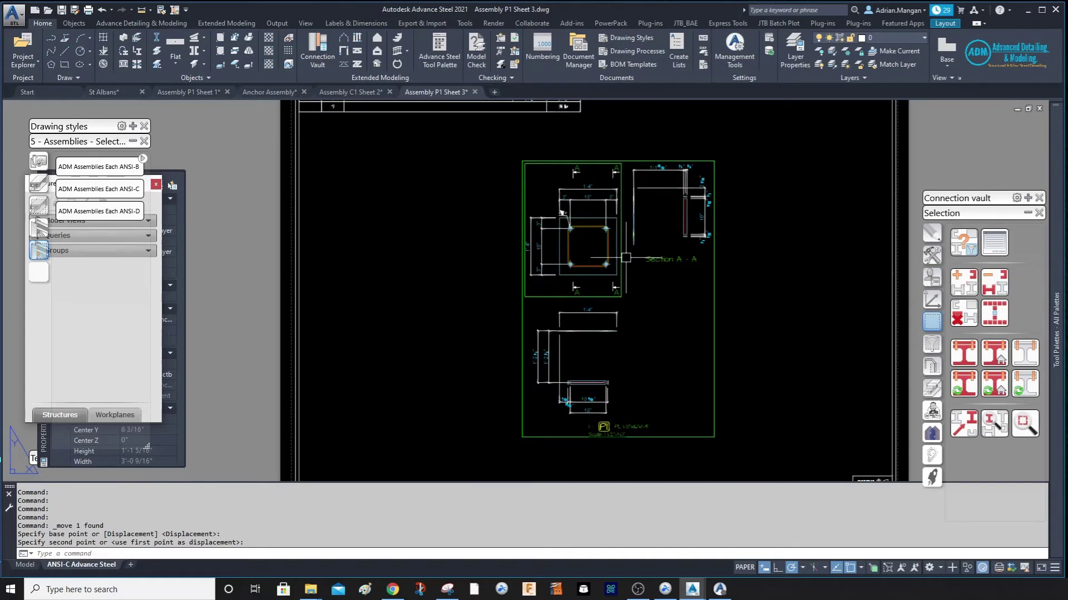
scroll(625, 258, "up", 2)
scroll(545, 203, "up", 6)
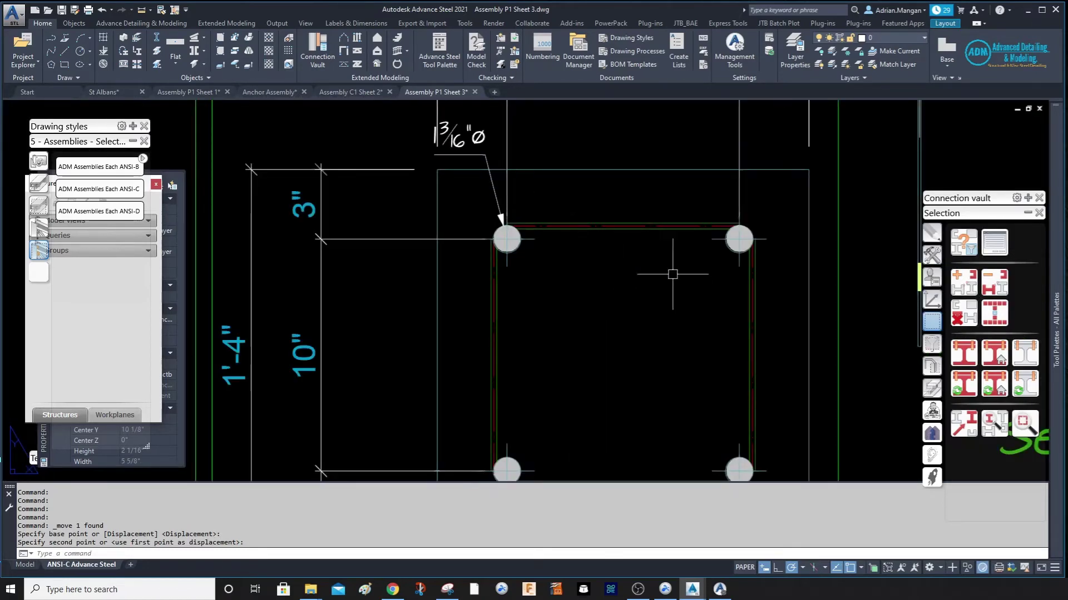
scroll(745, 300, "down", 4)
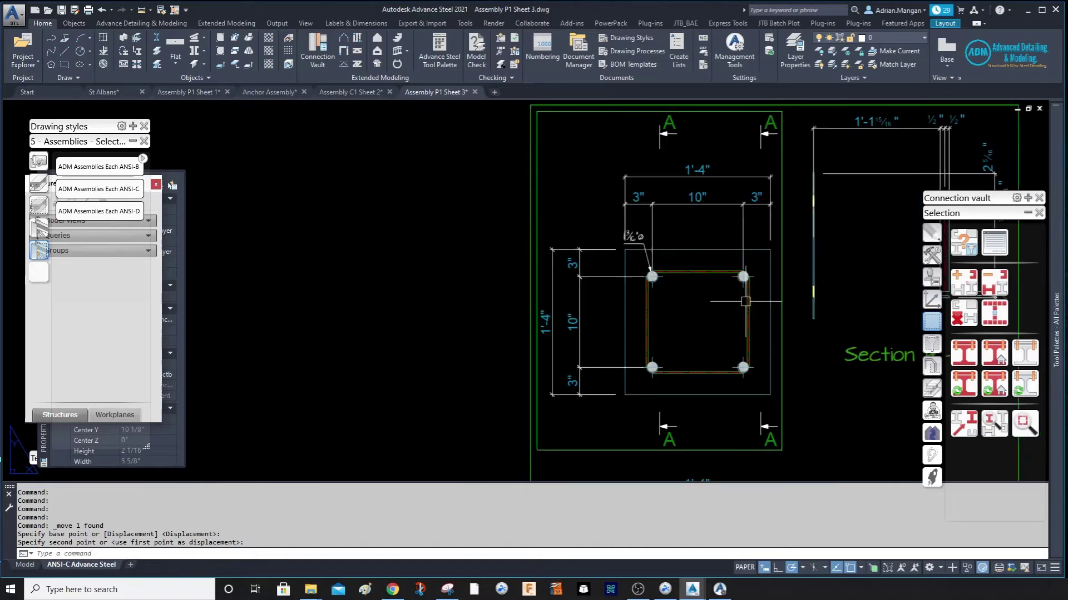
scroll(745, 315, "down", 2)
middle_click_drag(734, 334, 651, 231)
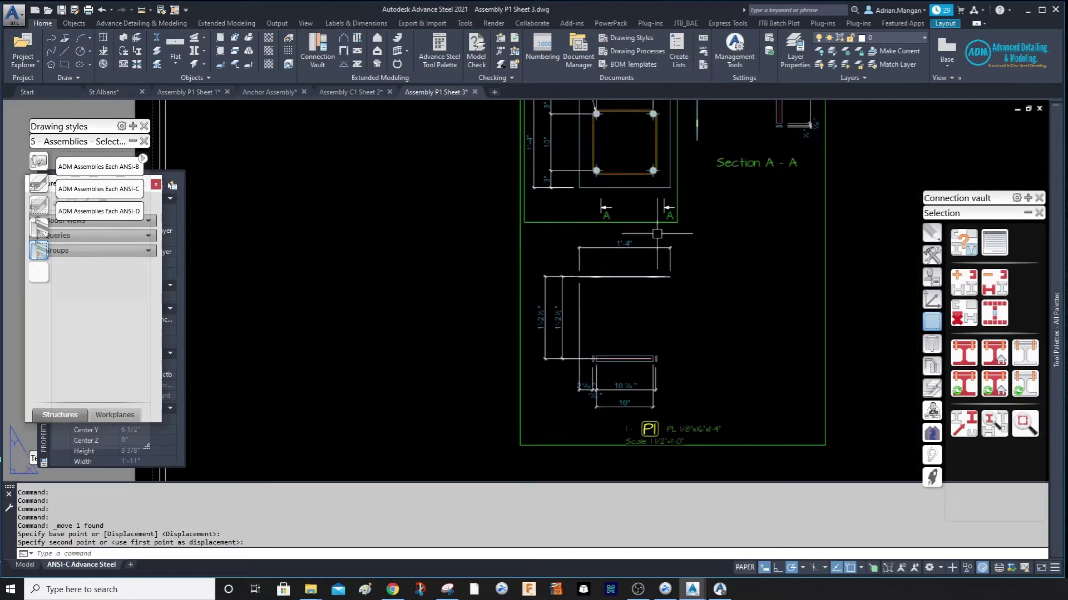
scroll(623, 300, "down", 4)
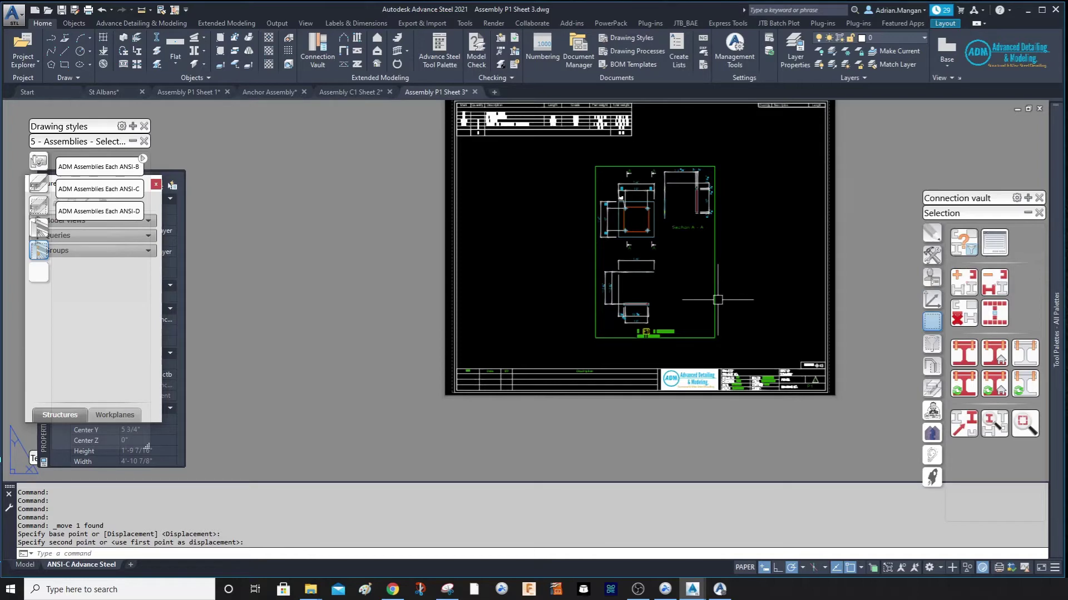
- Check which drawing style the P1 detail uses in its detail properties, leaving the settings unchanged
left_click(717, 300)
double_click(715, 295)
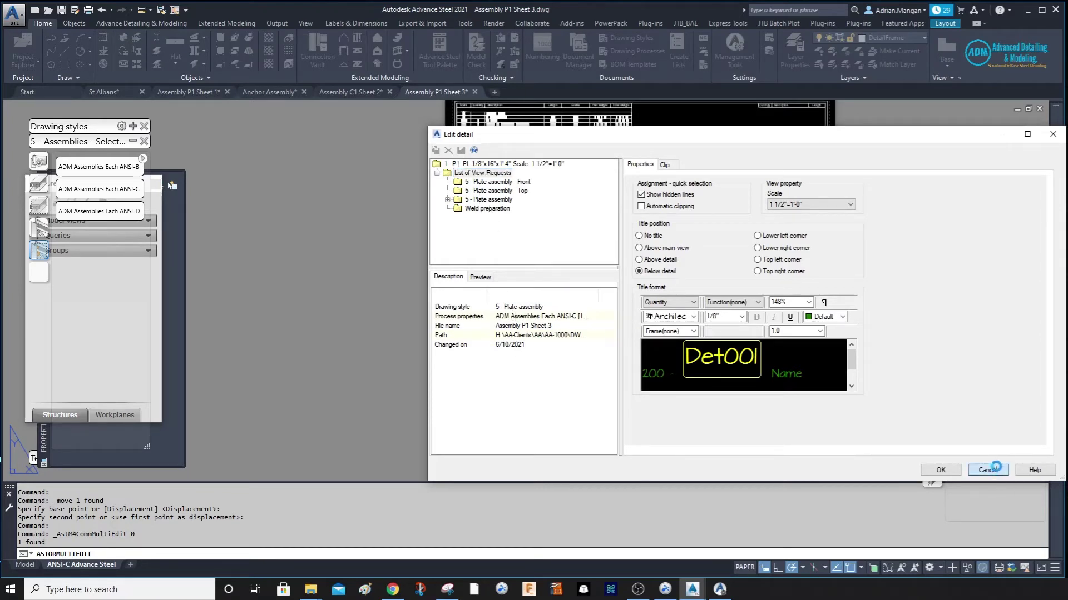
left_click(988, 470)
- Open the Drawing Style Manager, collapse the ADM - Plate assembly style and select 5 - Plate assembly under 5 - Assemblies
left_click(74, 23)
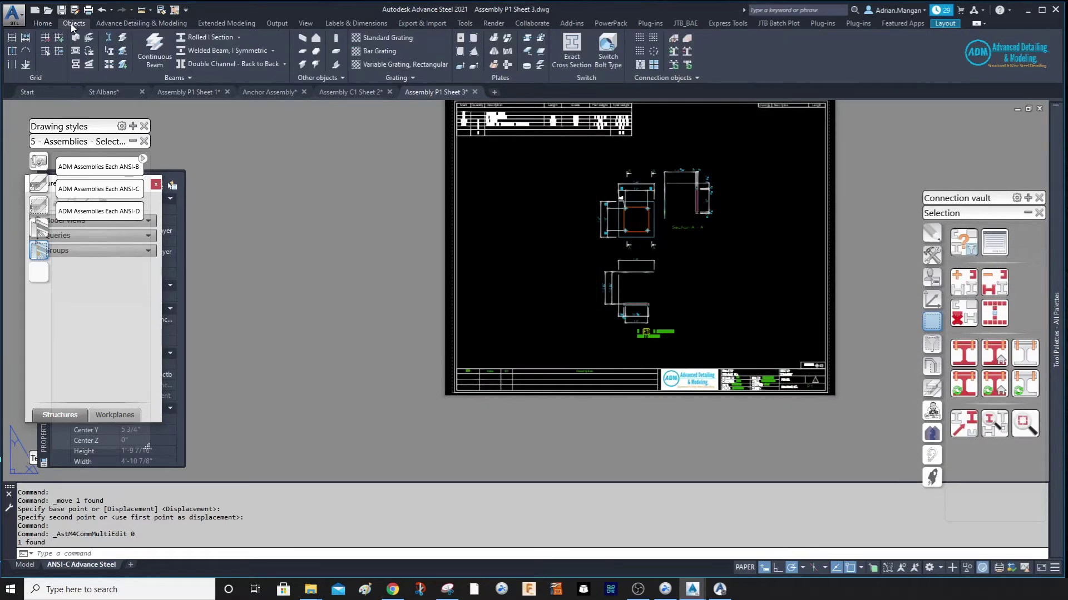
left_click(274, 24)
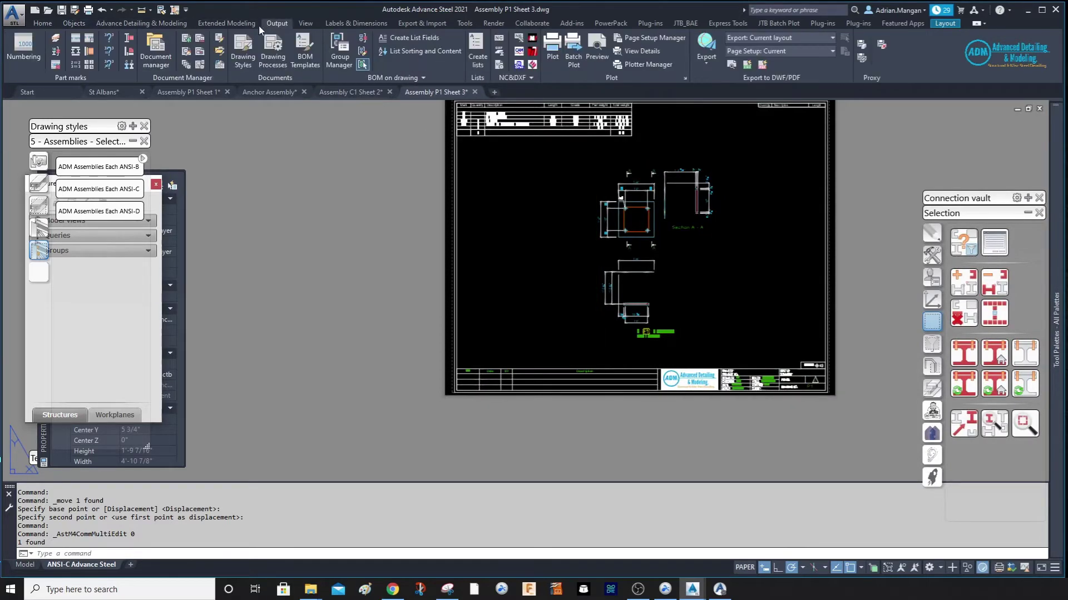
left_click(183, 56)
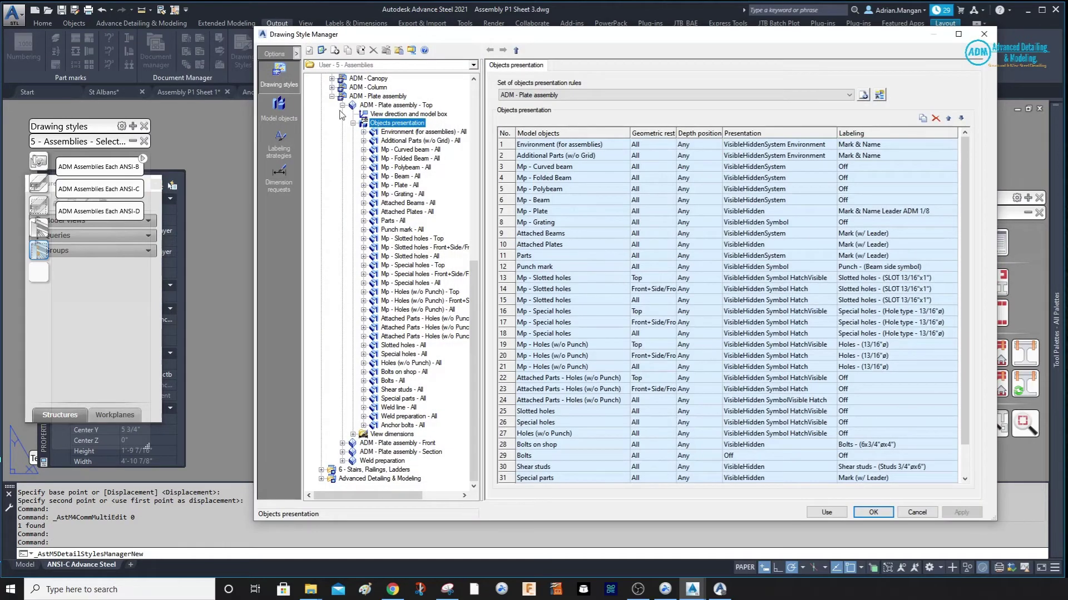
left_click(353, 124)
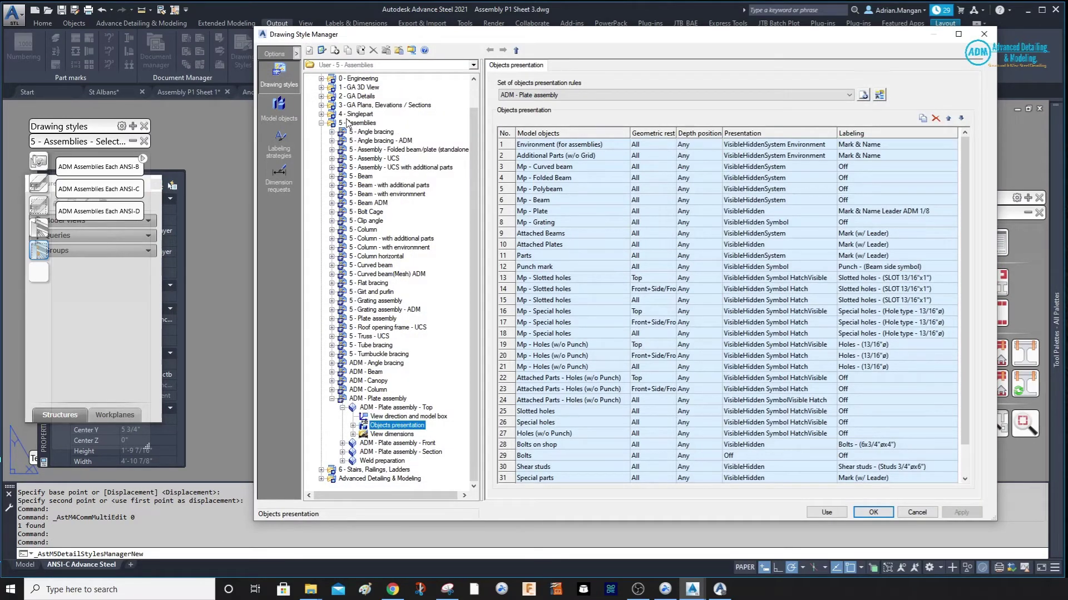
left_click(332, 399)
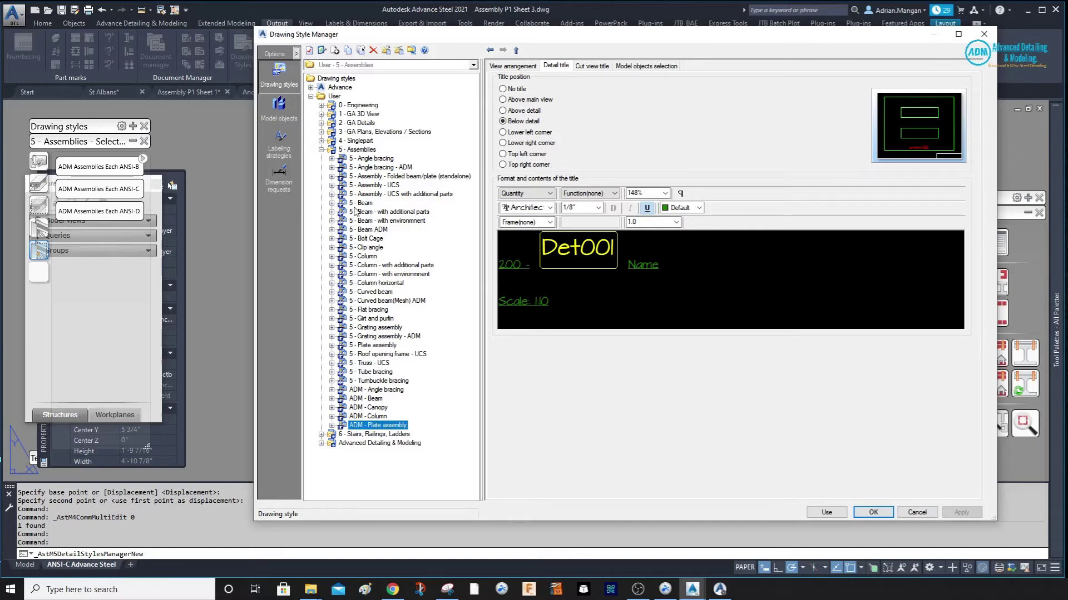
left_click(376, 346)
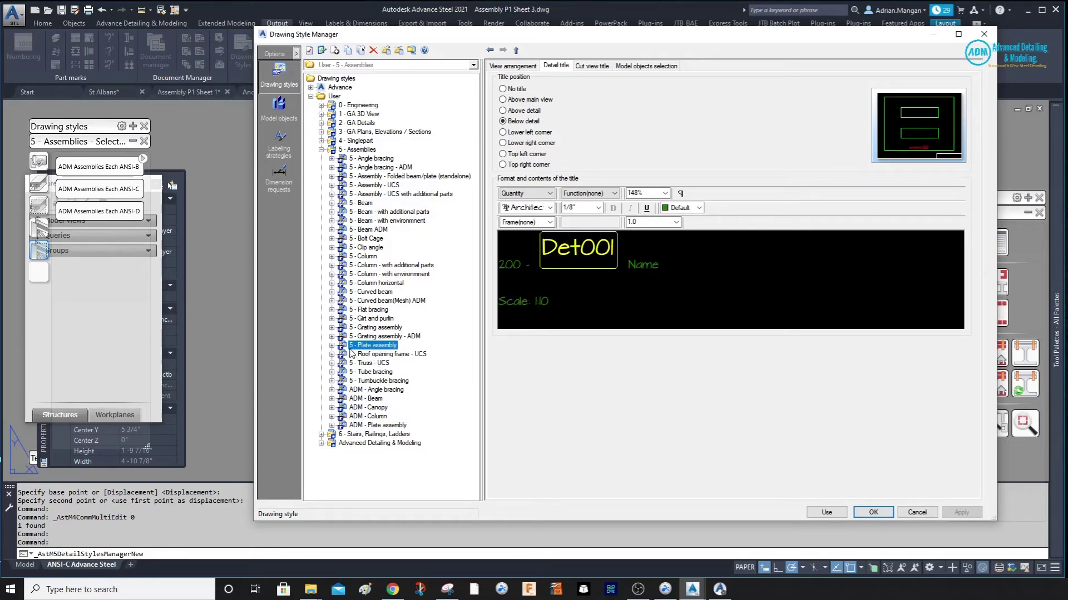
right_click(369, 348)
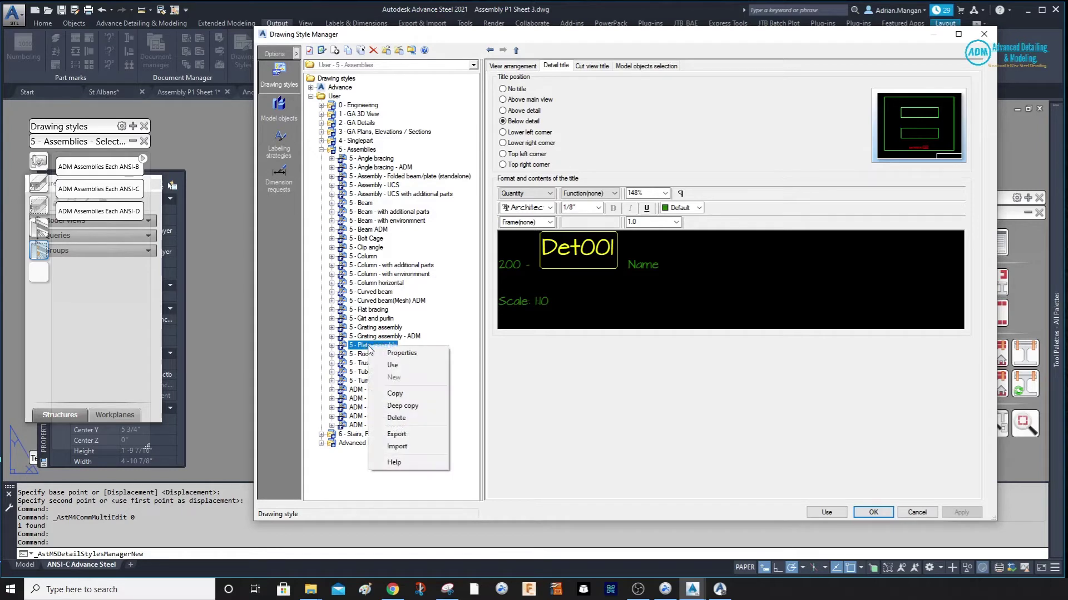
left_click(402, 406)
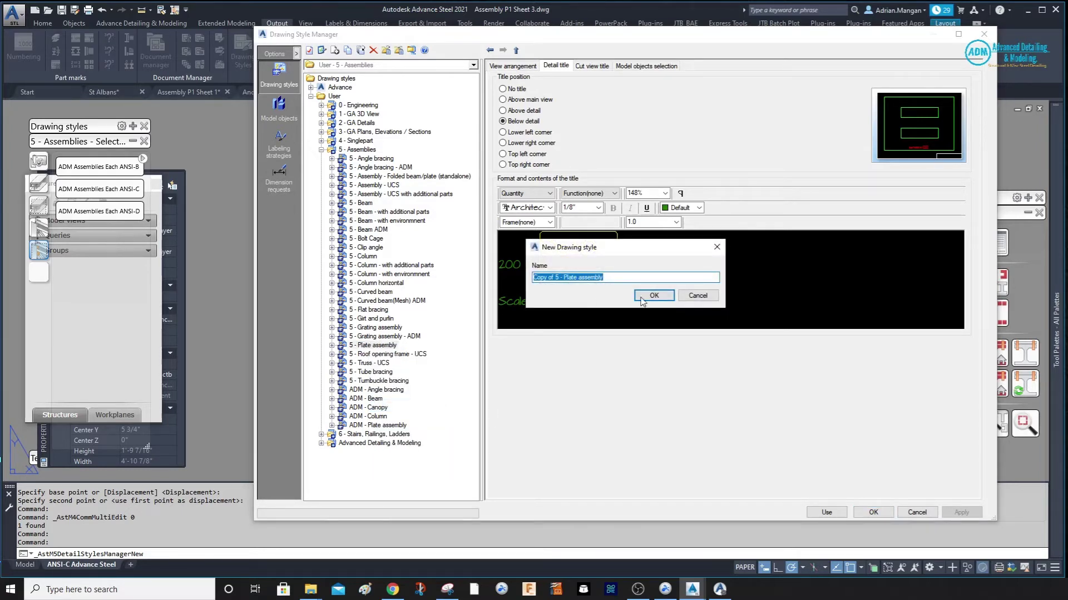
left_click(703, 297)
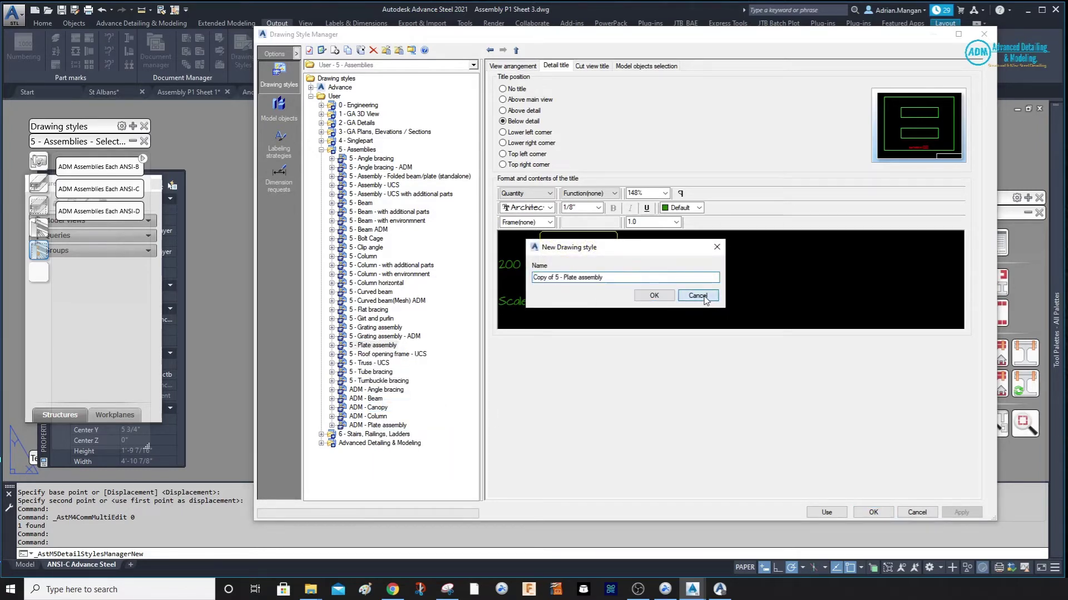
- Copy the 5 - Plate assembly drawing style as a new style named ADM - Anchor assembly
right_click(377, 345)
left_click(405, 391)
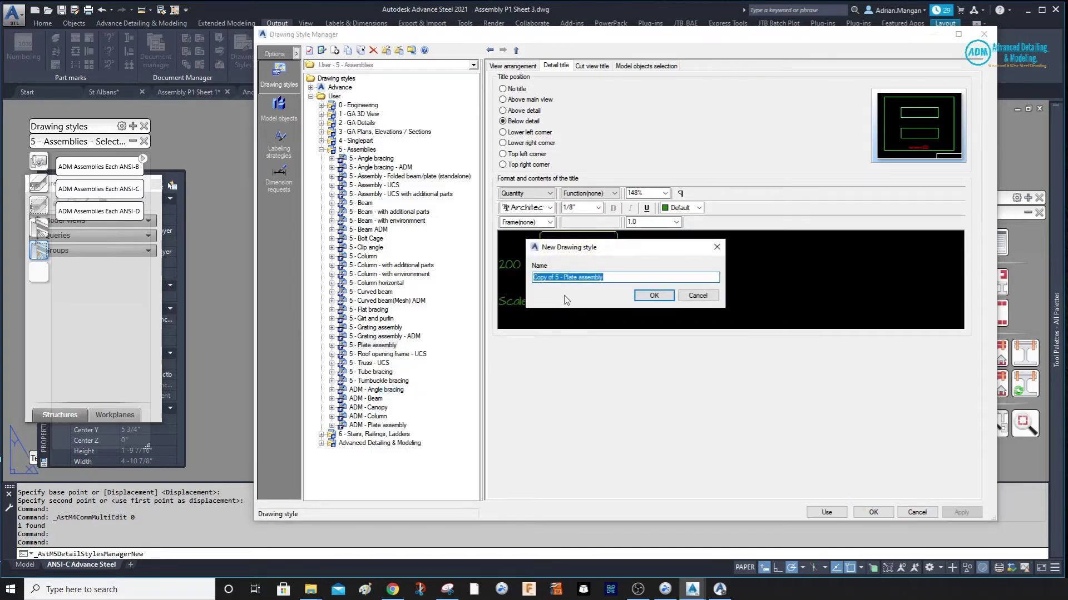
left_click_drag(554, 279, 533, 278)
key("Delete")
key("Delete")
key("Delete")
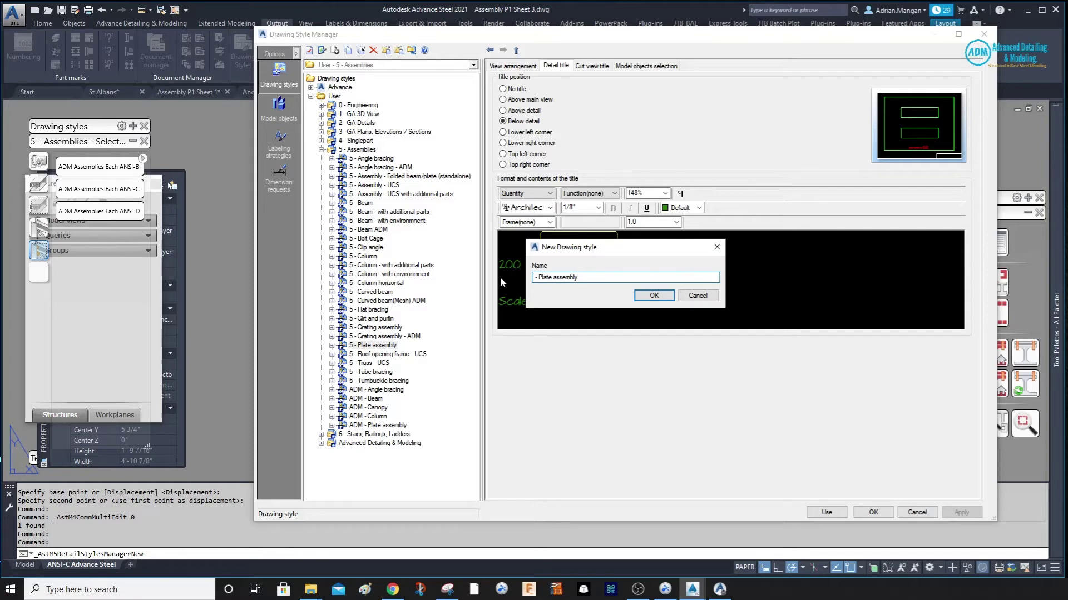
type("ADM")
left_click_drag(591, 277, 564, 277)
left_click(564, 277)
type("aNXC")
key("BackSpace")
key("BackSpace")
key("BackSpace")
key("BackSpace")
type("Ancho")
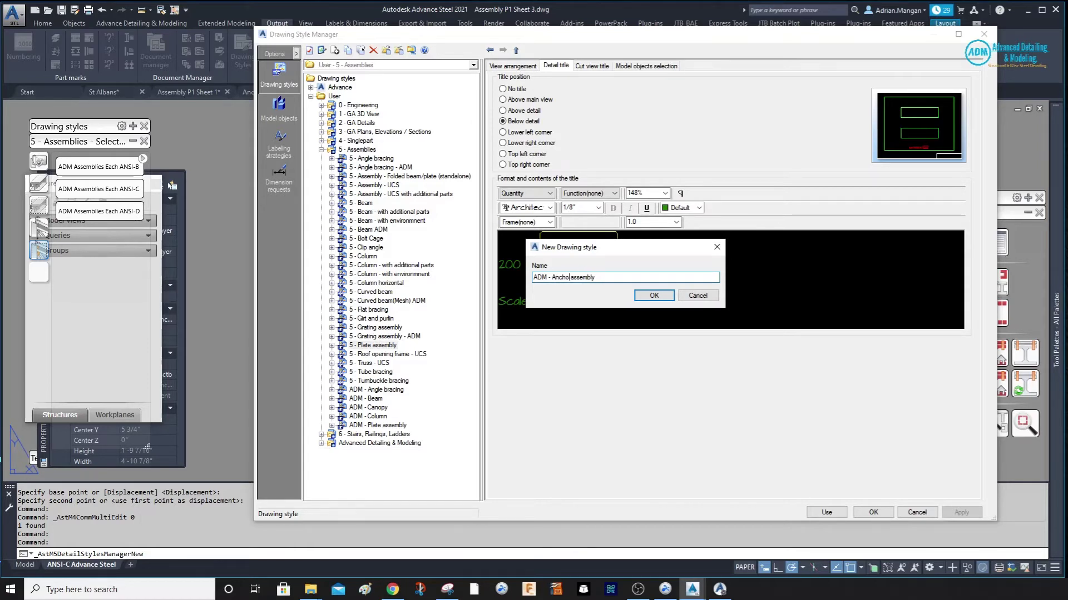
type("r")
left_click(654, 296)
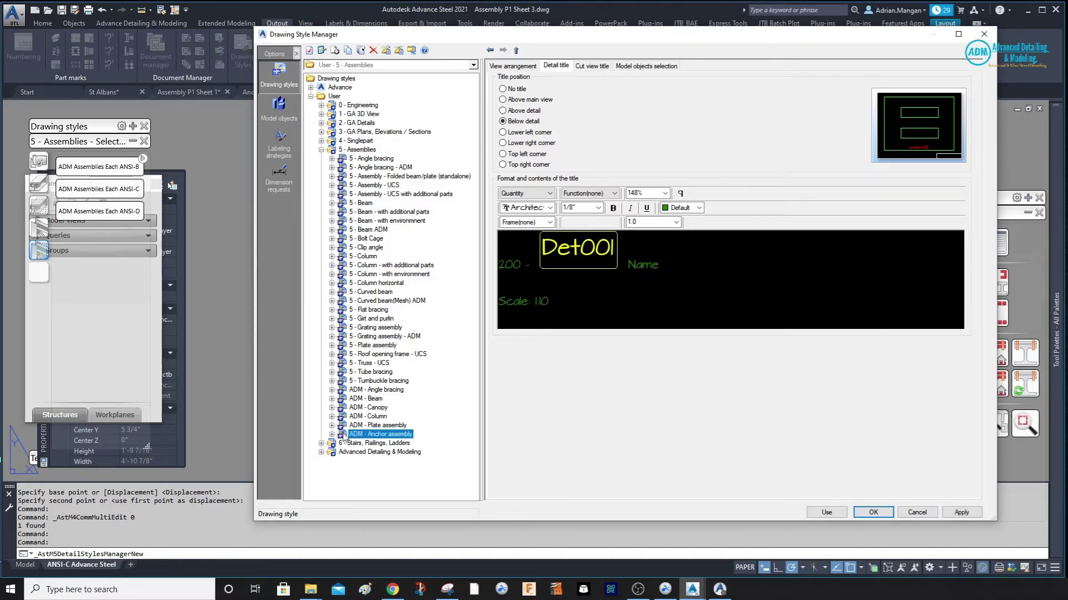
- Replace the 5 - Plate assembly - Top view in the ADM - Anchor assembly style with a copy named ADM - Cage assembly - Top
left_click(332, 434)
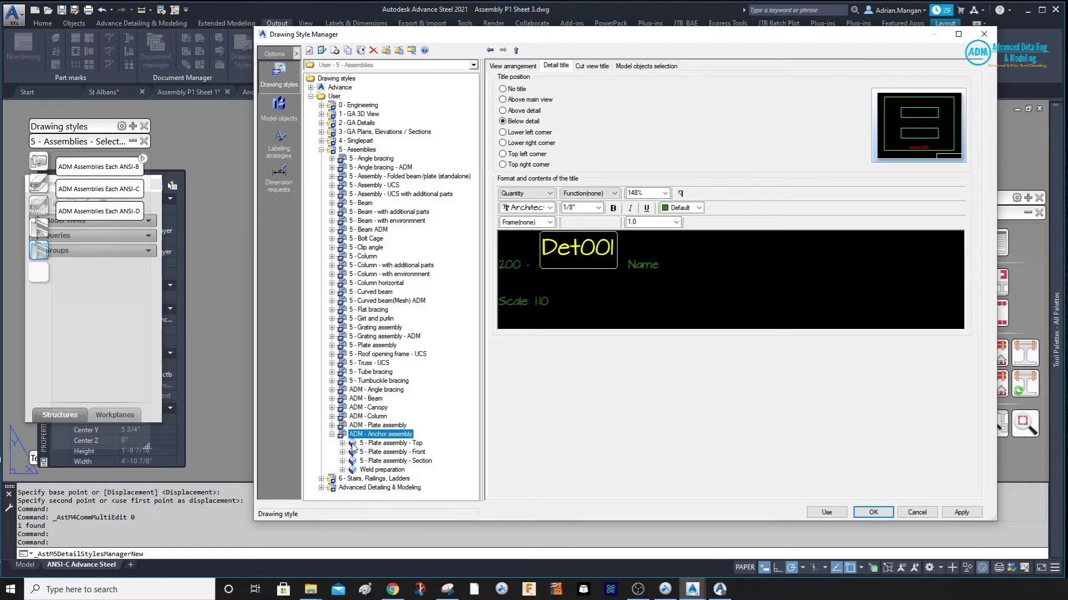
left_click(374, 444)
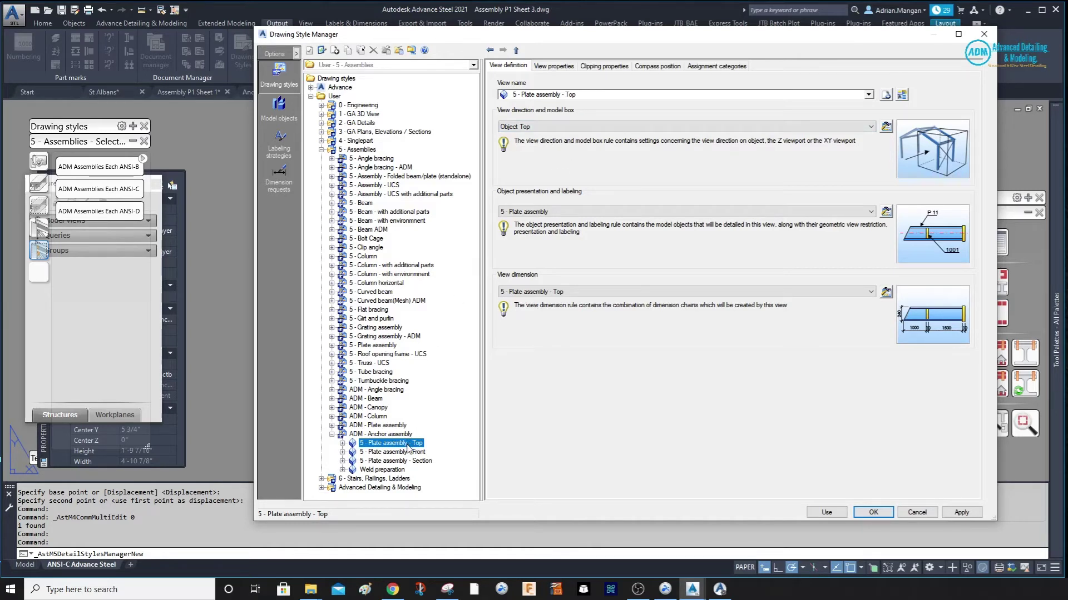
left_click(886, 94)
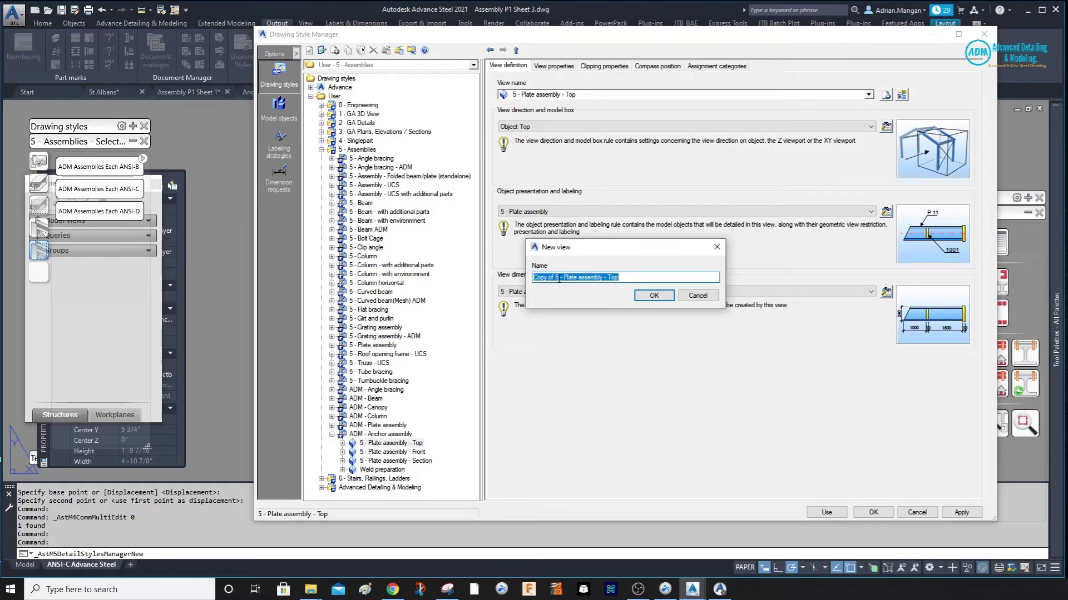
left_click_drag(557, 277, 479, 275)
type("ad")
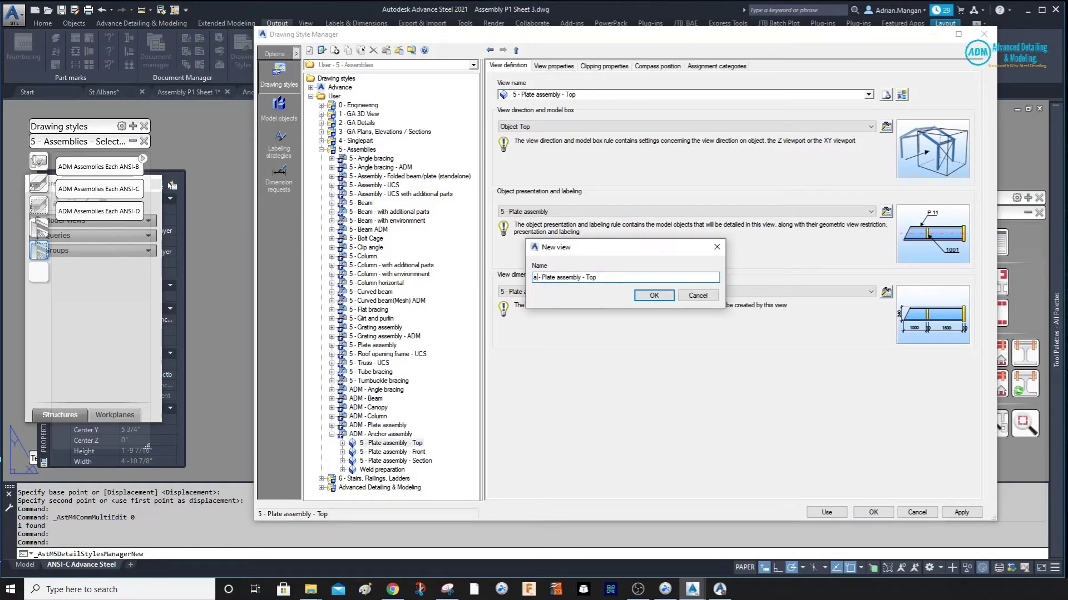
key("BackSpace")
key("BackSpace")
type("ADM")
mouse_move(561, 279)
left_mouse_down()
mouse_move(542, 280)
mouse_move(553, 286)
left_mouse_up()
type("a")
key("BackSpace")
type("cA")
key("BackSpace")
key("BackSpace")
type("Cage")
left_click(654, 296)
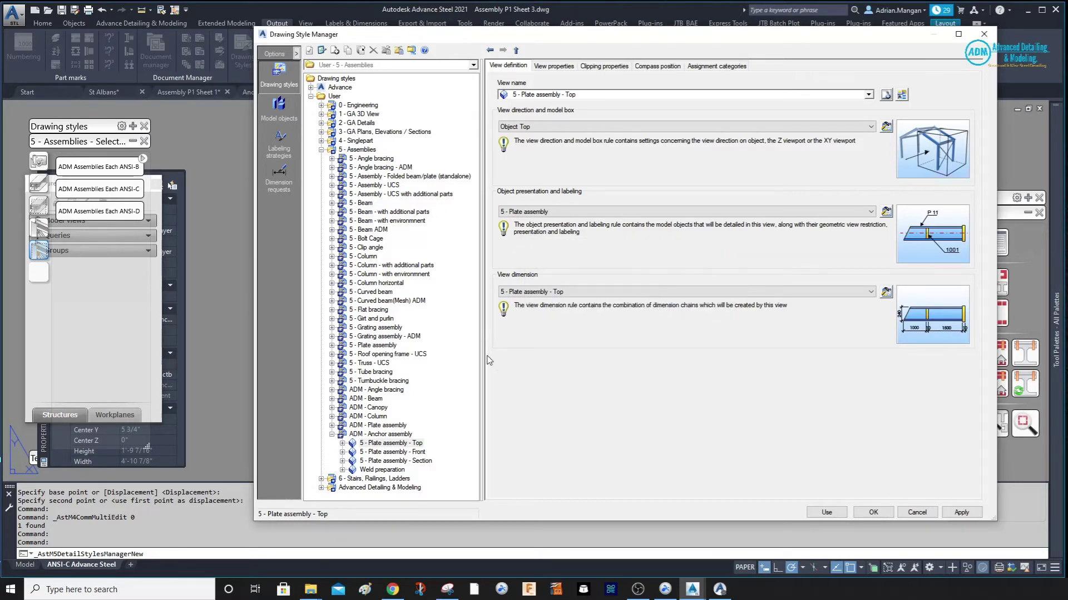
- Rename the ADM - Cage assembly - Top view to ADM - Anchor assembly - Top, copying the ADM - Anchor part of the name for reuse
left_click(383, 435)
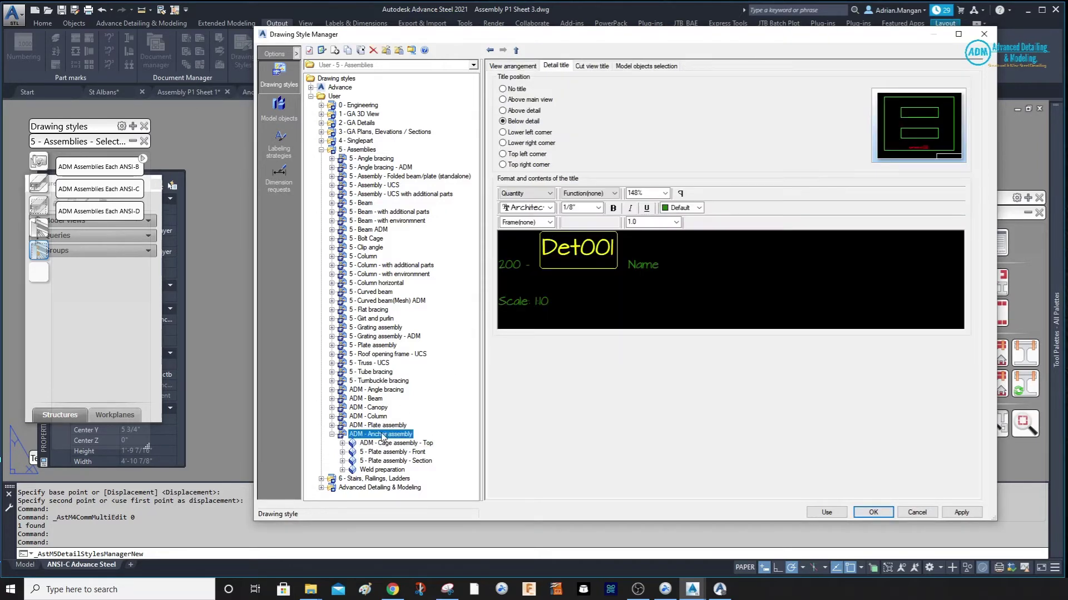
left_click(512, 66)
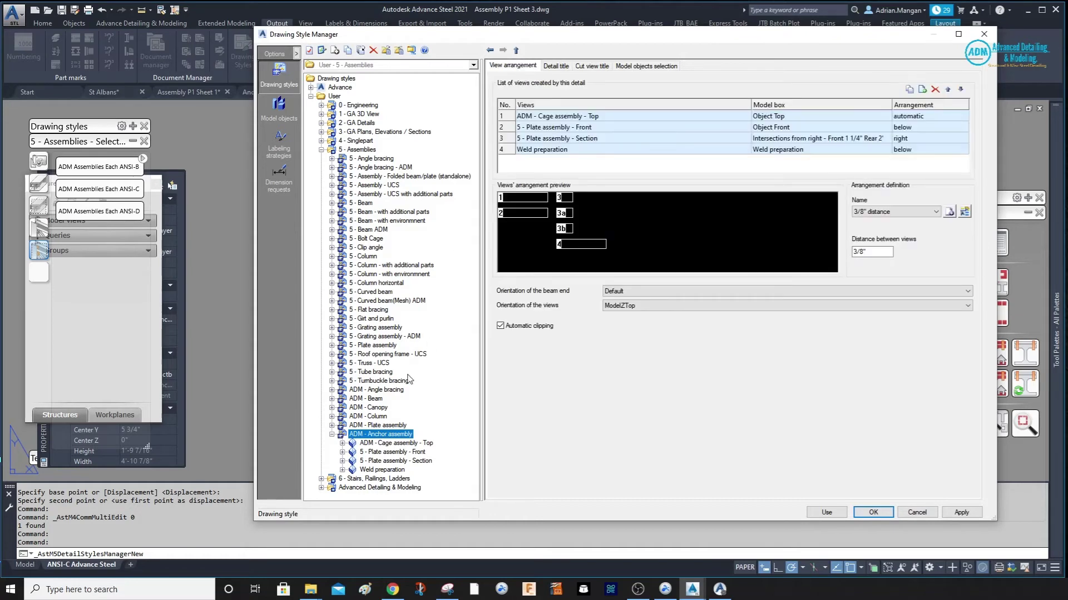
right_click(387, 437)
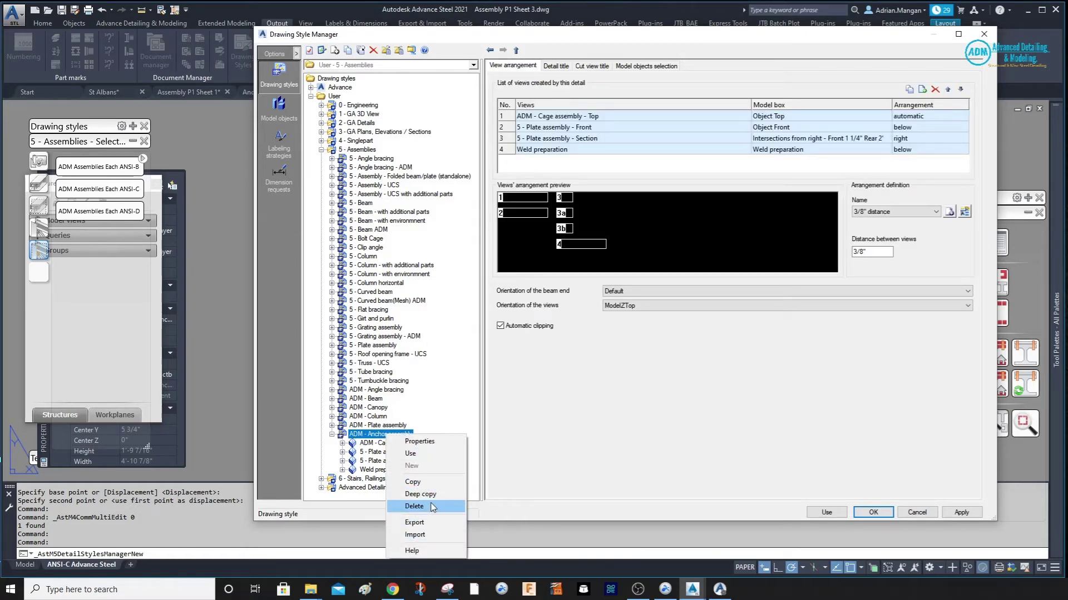
left_click(375, 443)
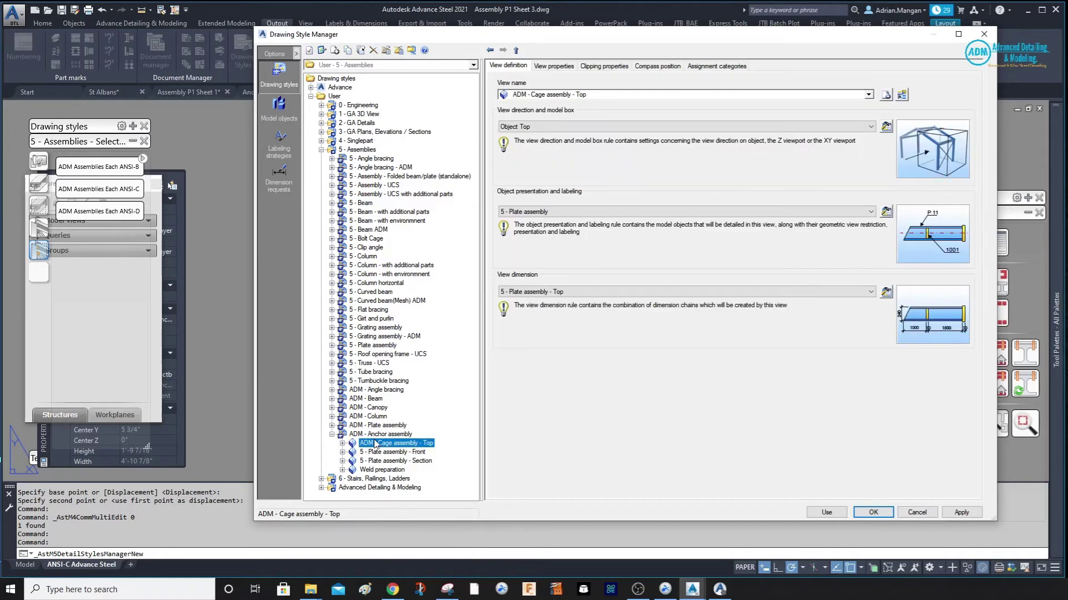
left_click(902, 96)
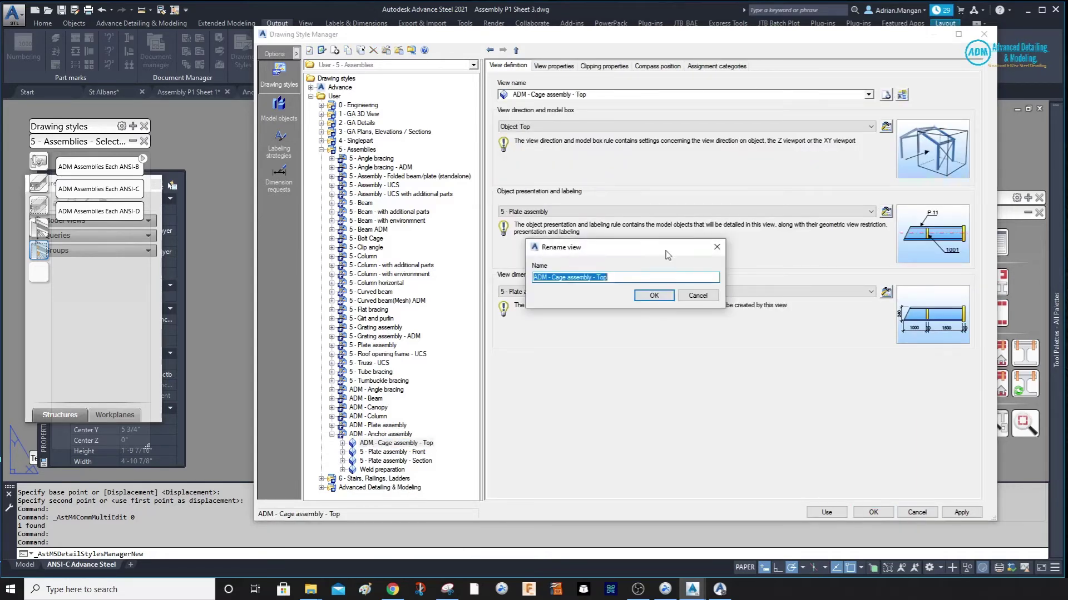
left_click(566, 280)
key("BackSpace")
key("BackSpace")
key("BackSpace")
key("BackSpace")
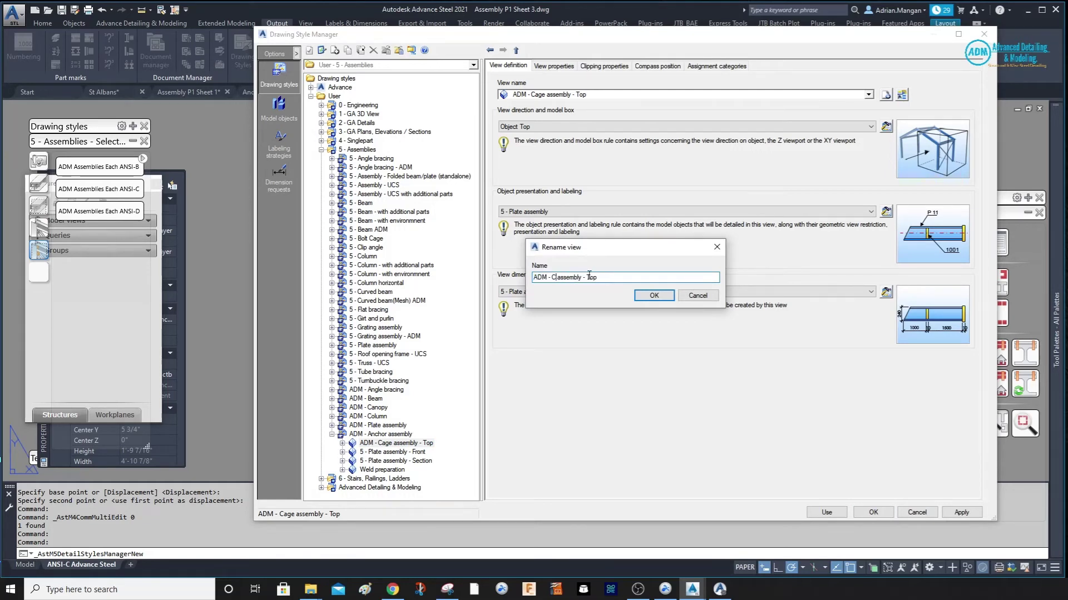
type("Anchor")
key("Left")
key("Left")
key("Left")
key("Left")
key("Left")
key("Left")
left_click_drag(571, 277, 524, 278)
right_click(535, 278)
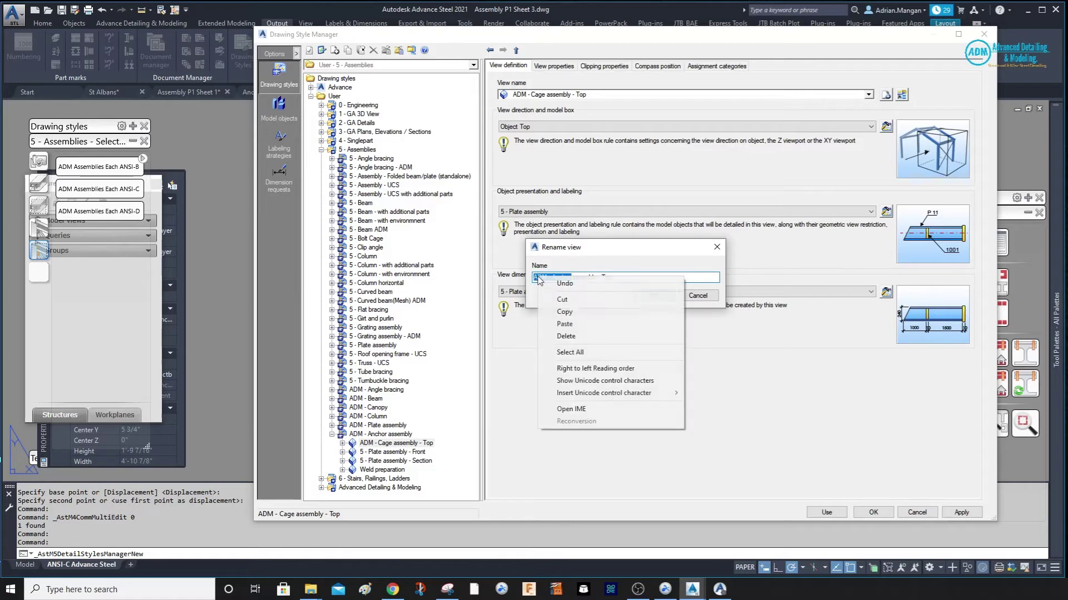
left_click(567, 313)
left_click(654, 295)
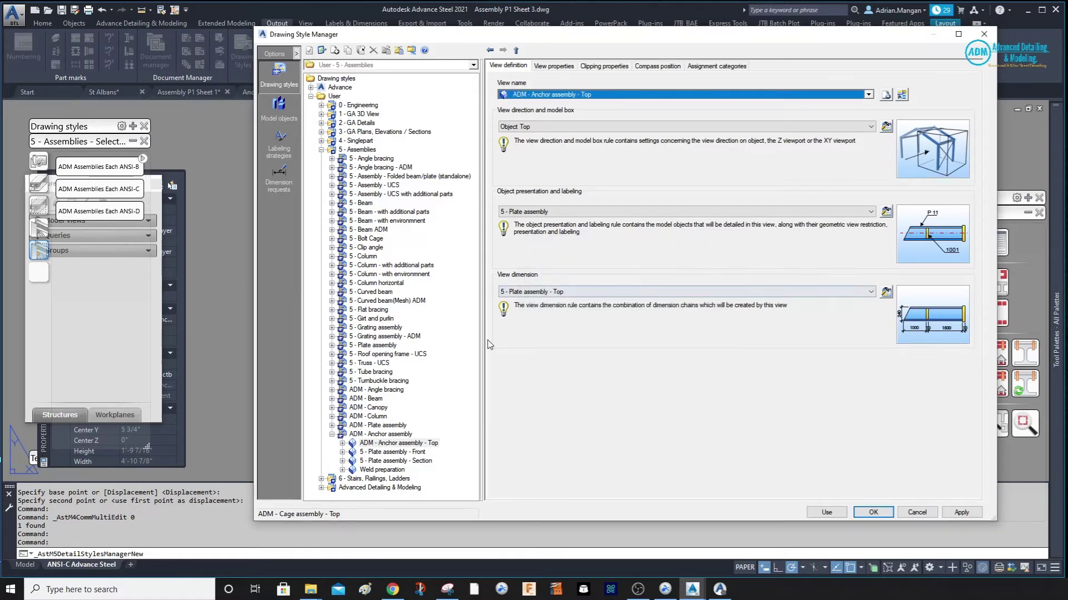
- Replace the style's 5 - Plate assembly - Front view with a copy named ADM - Anchor assembly - Front
left_click(409, 451)
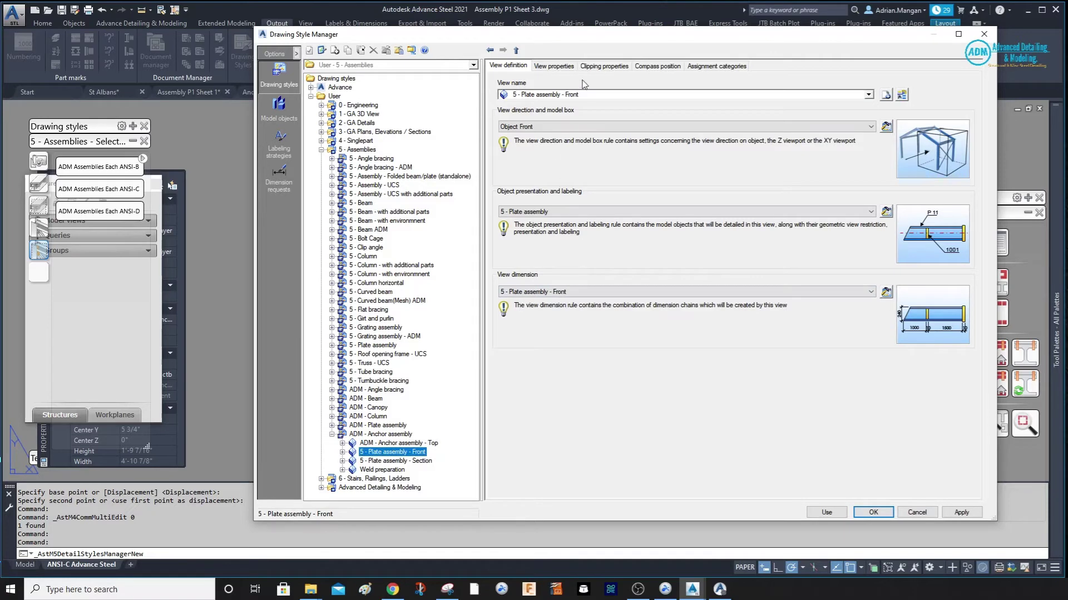
left_click(886, 95)
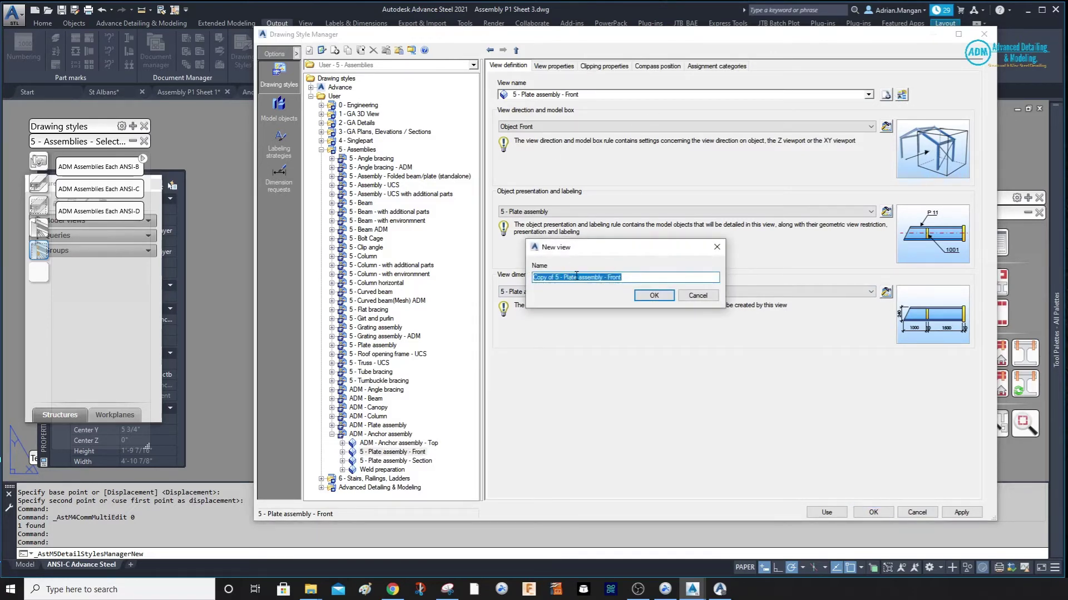
right_click(546, 277)
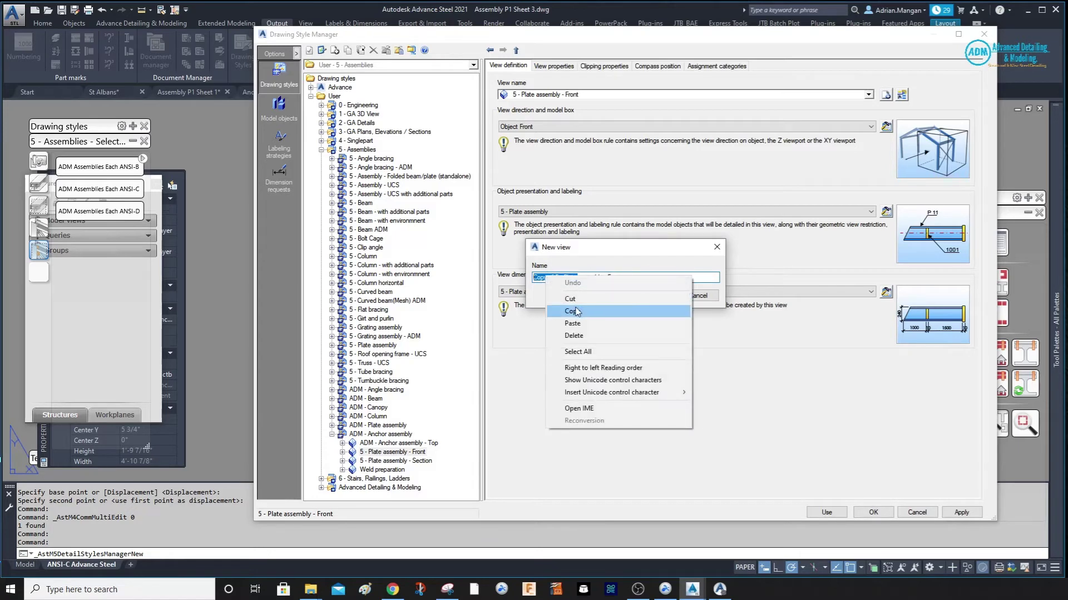
left_click(572, 323)
left_click(663, 296)
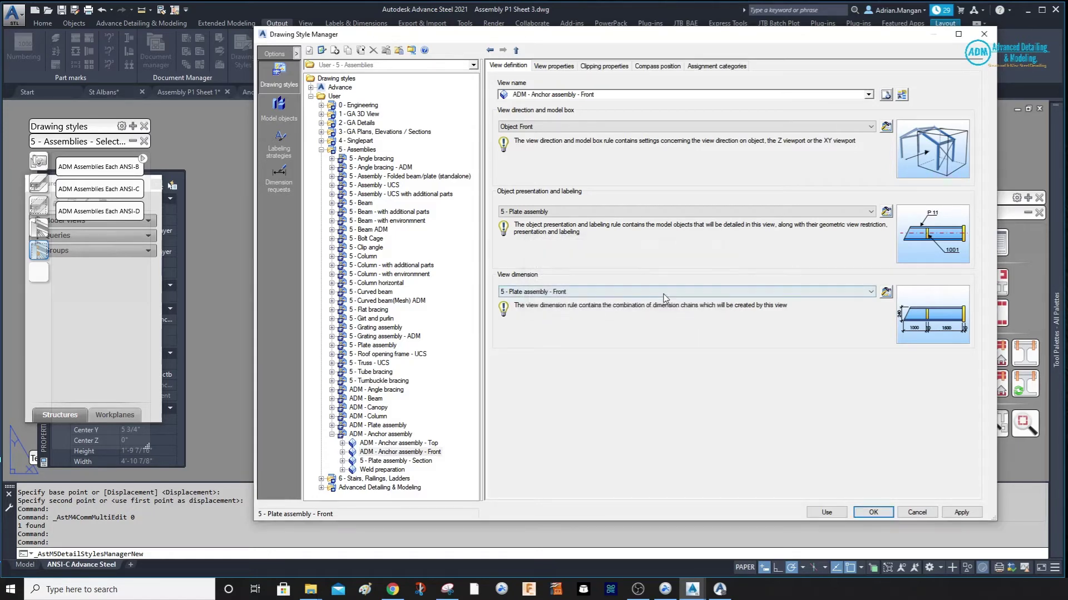
- Replace the style's 5 - Plate assembly - Section view with a copy named ADM - Anchor assembly - Section
left_click(395, 461)
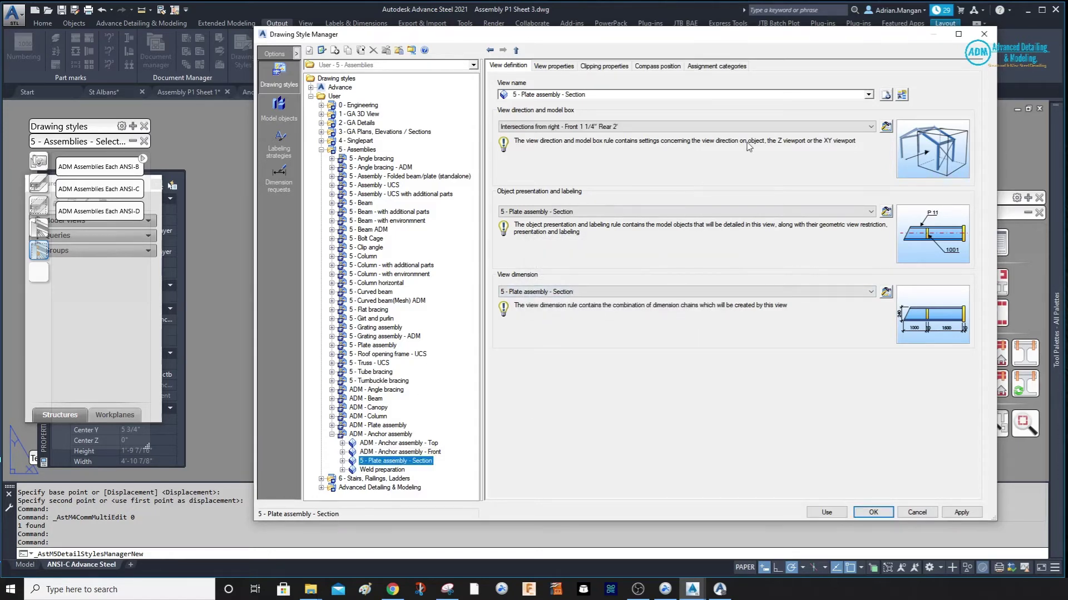
left_click(886, 95)
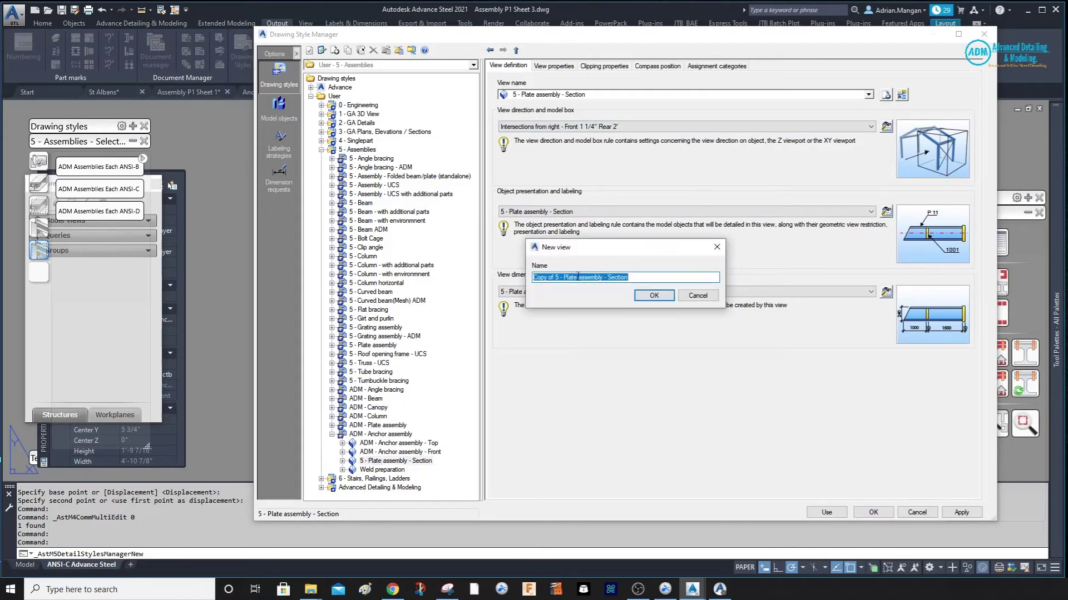
left_click_drag(578, 277, 533, 277)
right_click(544, 278)
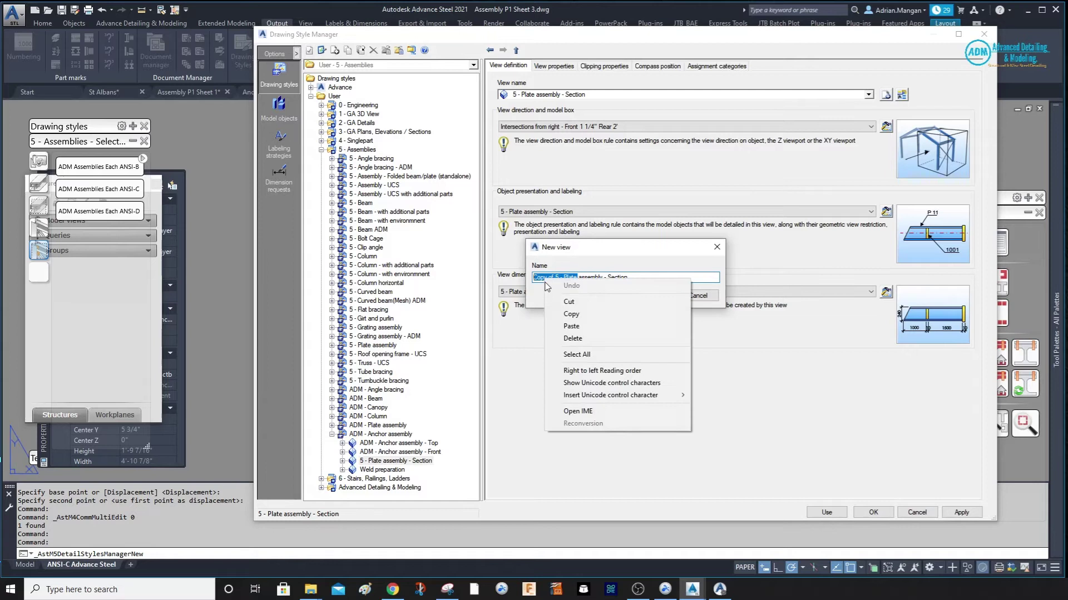
left_click(571, 326)
left_click(654, 295)
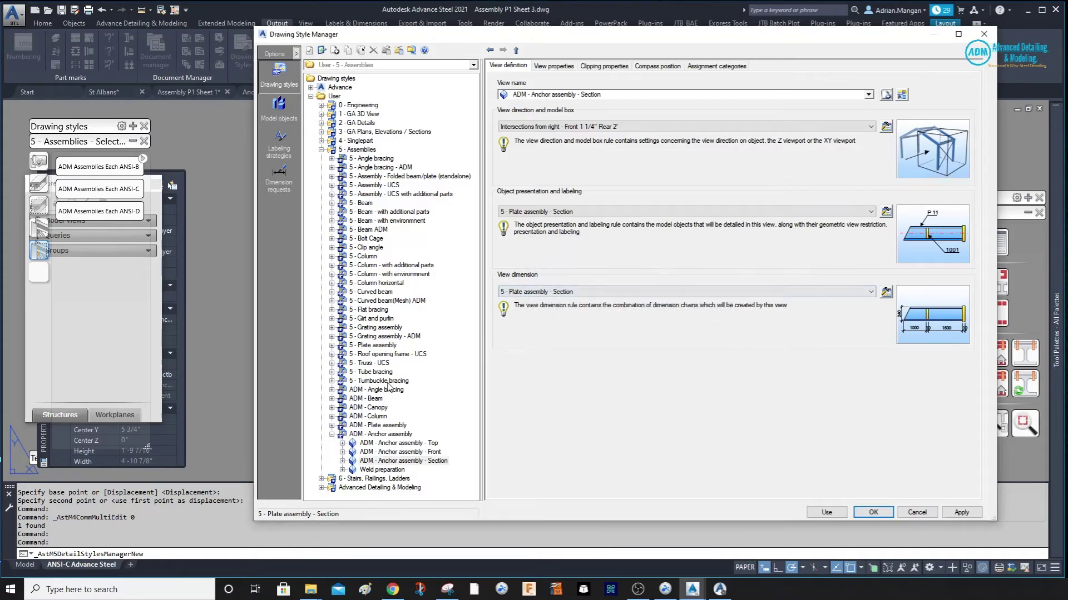
- Examine the Weld preparation view definition and compare the objects presentation rule sets used by the anchor assembly's Top, Front and Section views
left_click(386, 471)
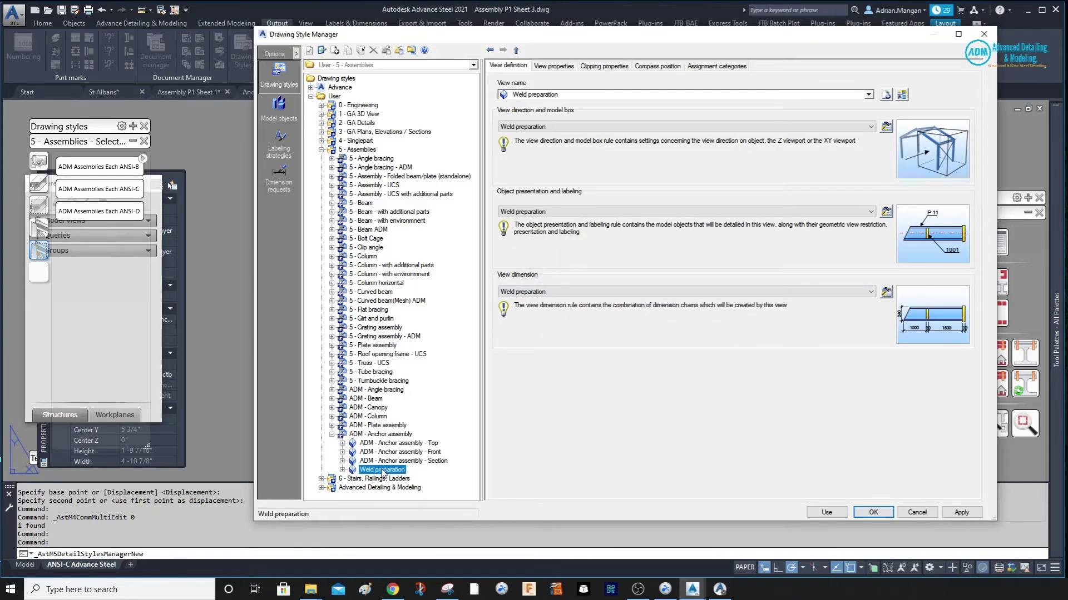
left_click(398, 443)
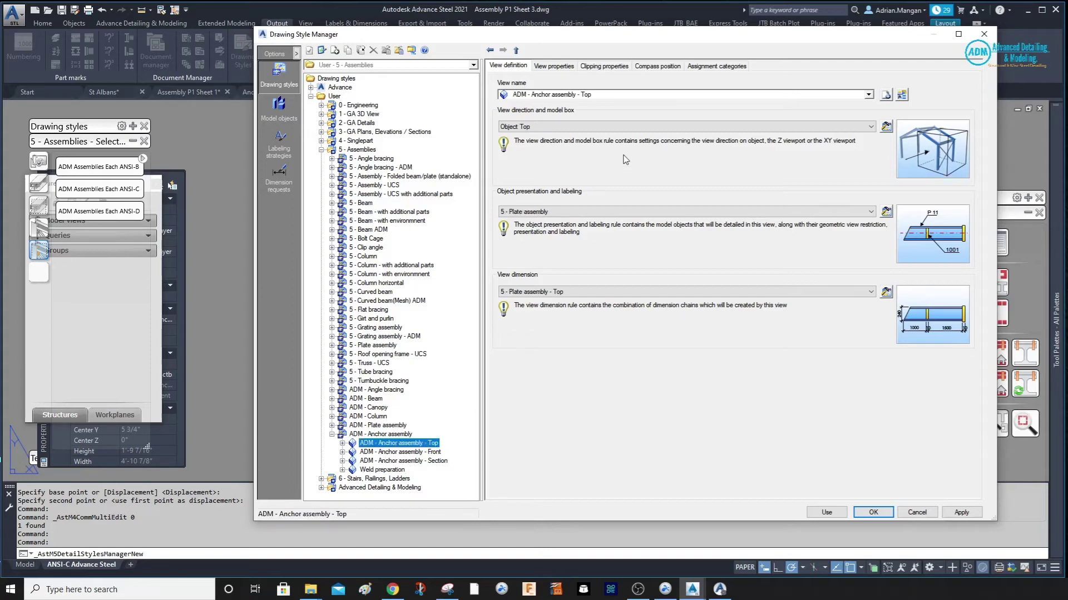
left_click(342, 444)
left_click(395, 461)
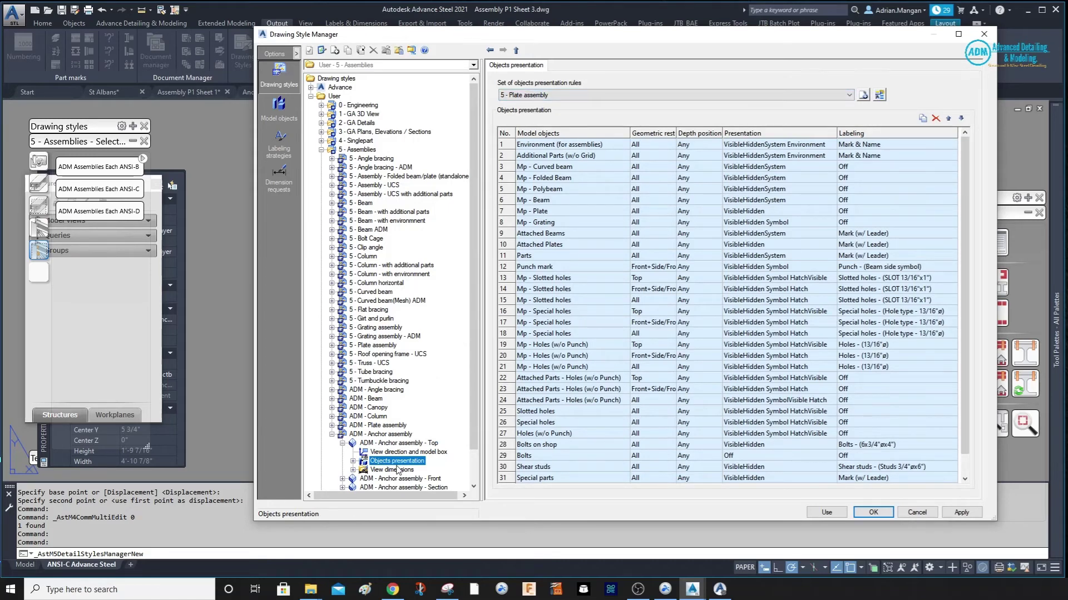
scroll(405, 443, "down", 2)
left_click(342, 443)
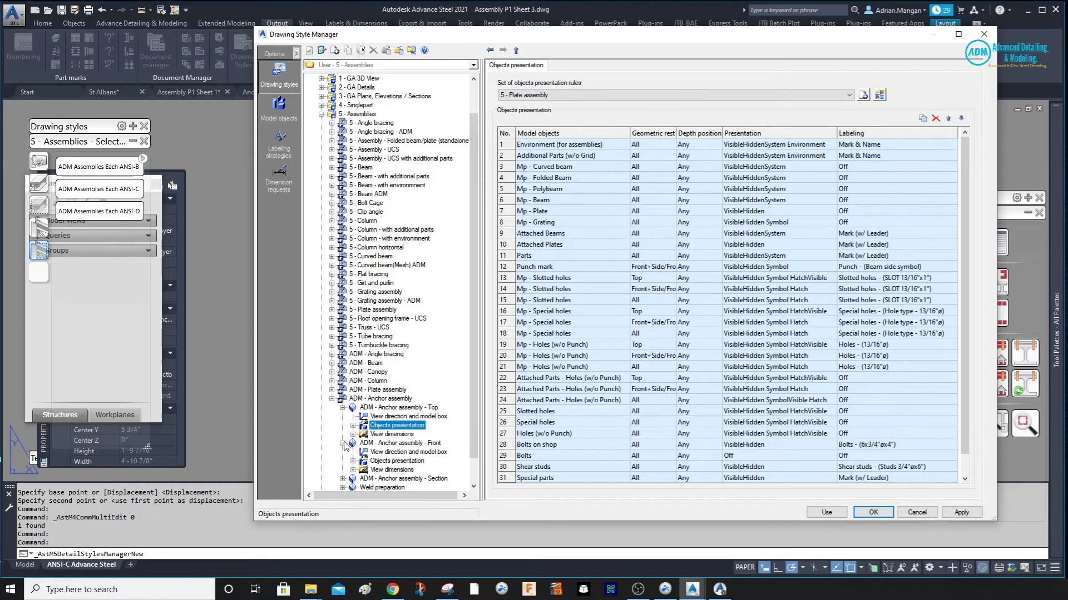
left_click(379, 444)
left_click(378, 462)
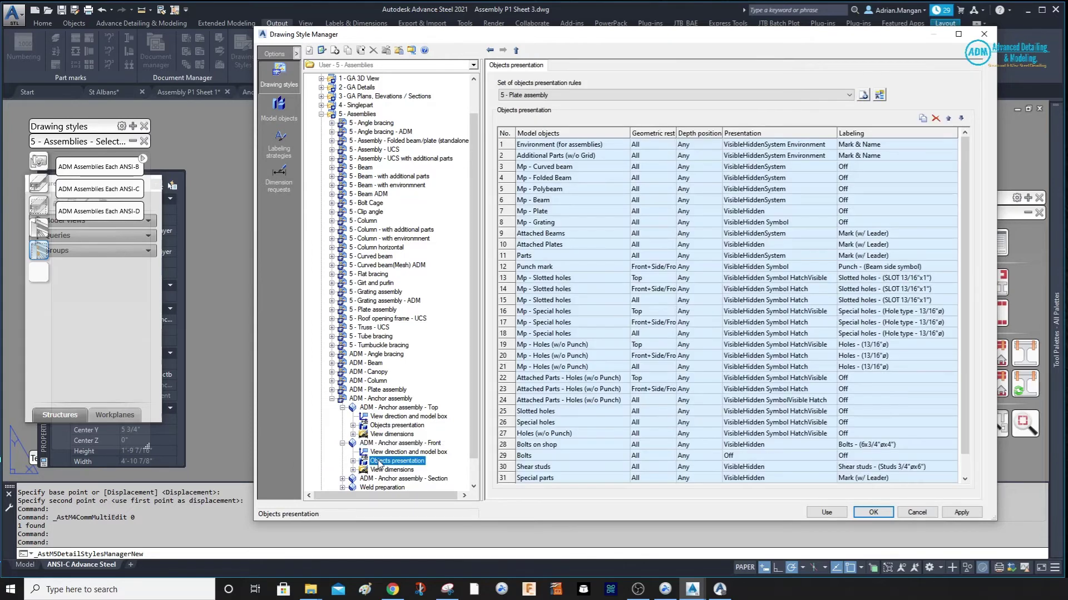
scroll(383, 439, "down", 1)
left_click(343, 453)
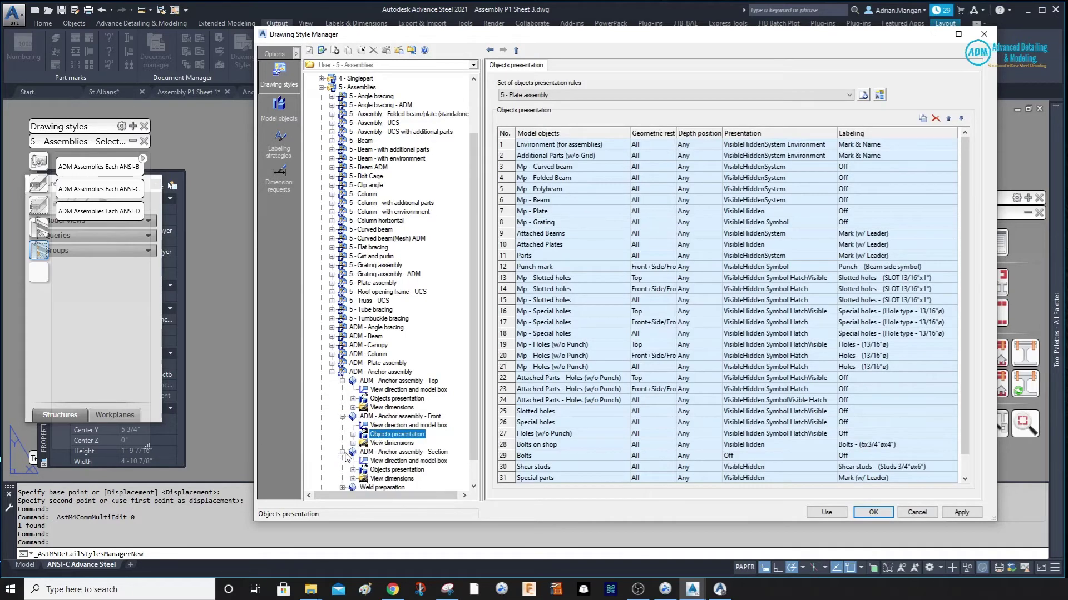
left_click(389, 470)
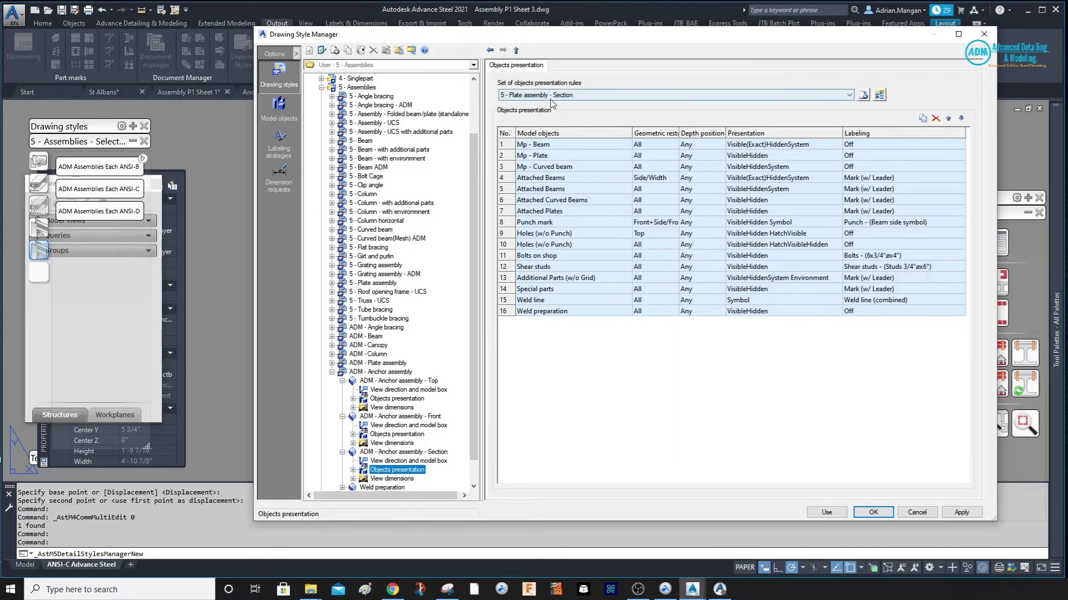
- Copy the 5 - Plate assembly presentation rule set of the ADM - Anchor assembly - Top view as ADM - Anchor assembly
left_click(393, 400)
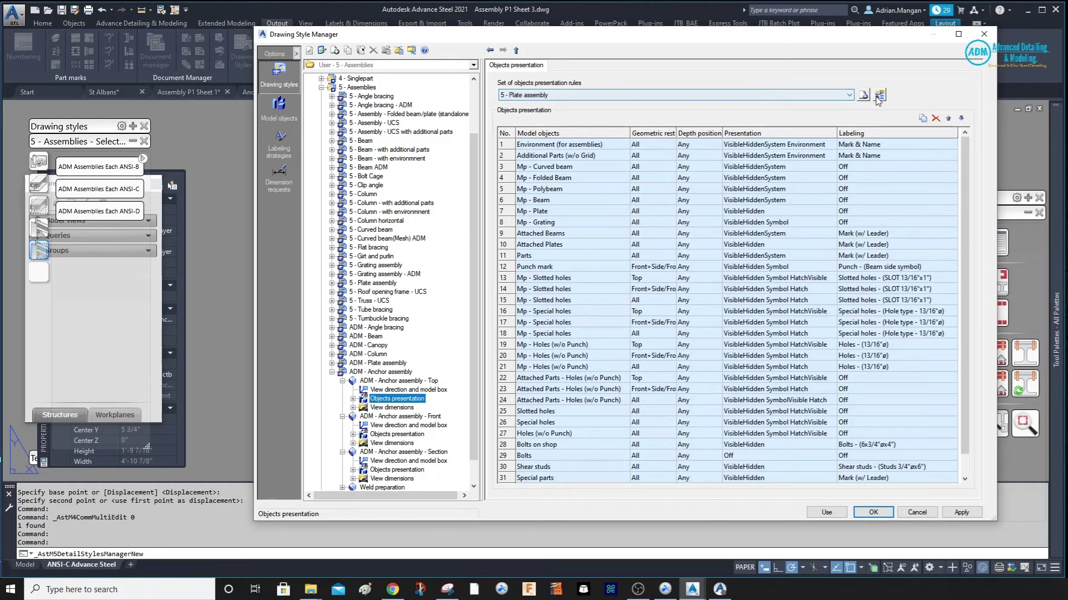
left_click(863, 95)
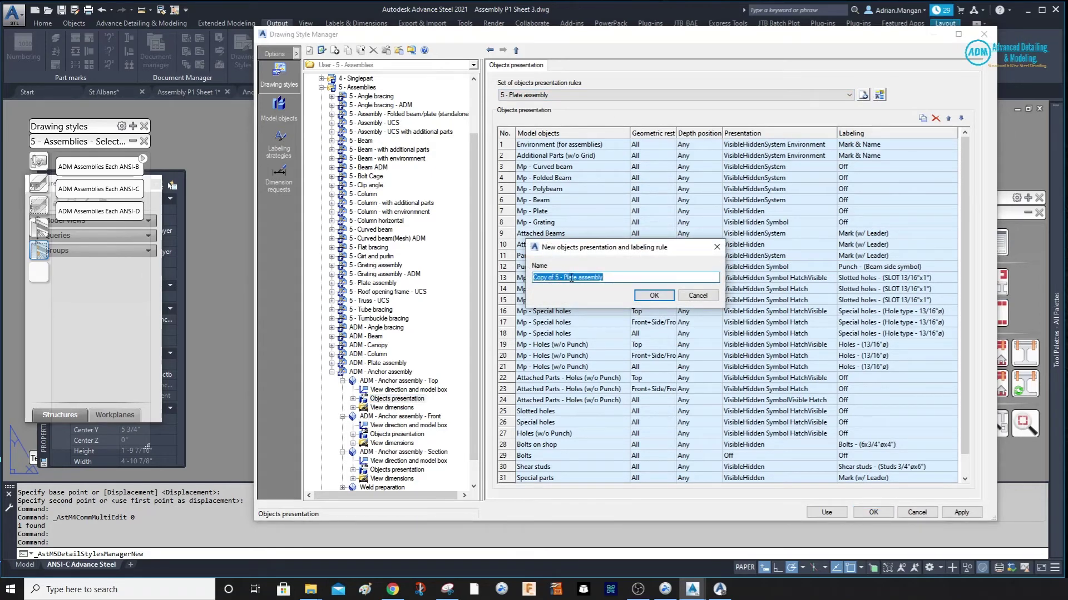
left_click_drag(577, 277, 532, 282)
right_click(535, 280)
left_click(559, 327)
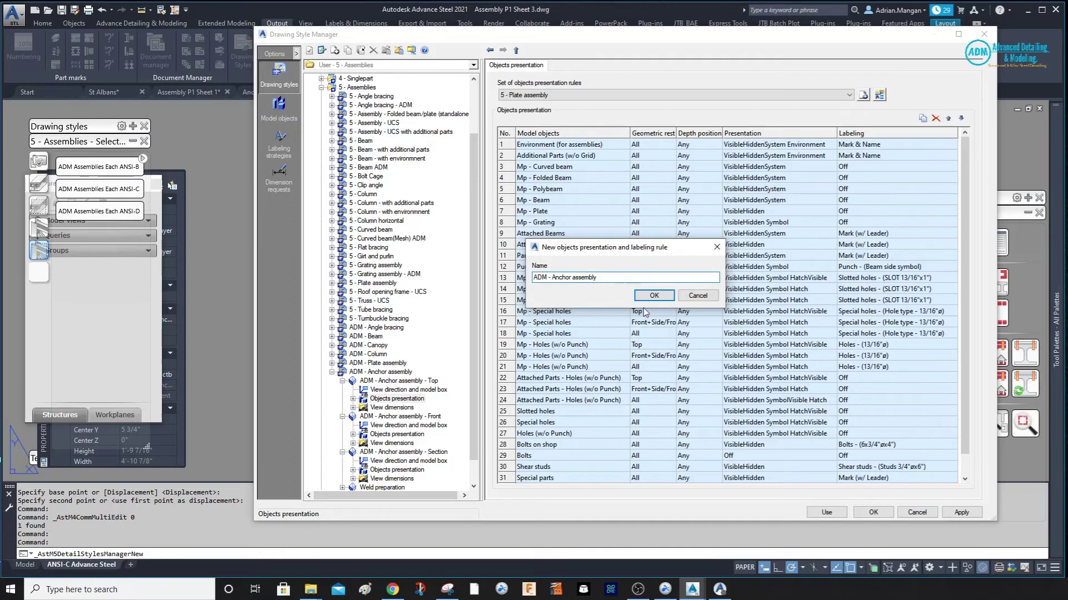
left_click(653, 296)
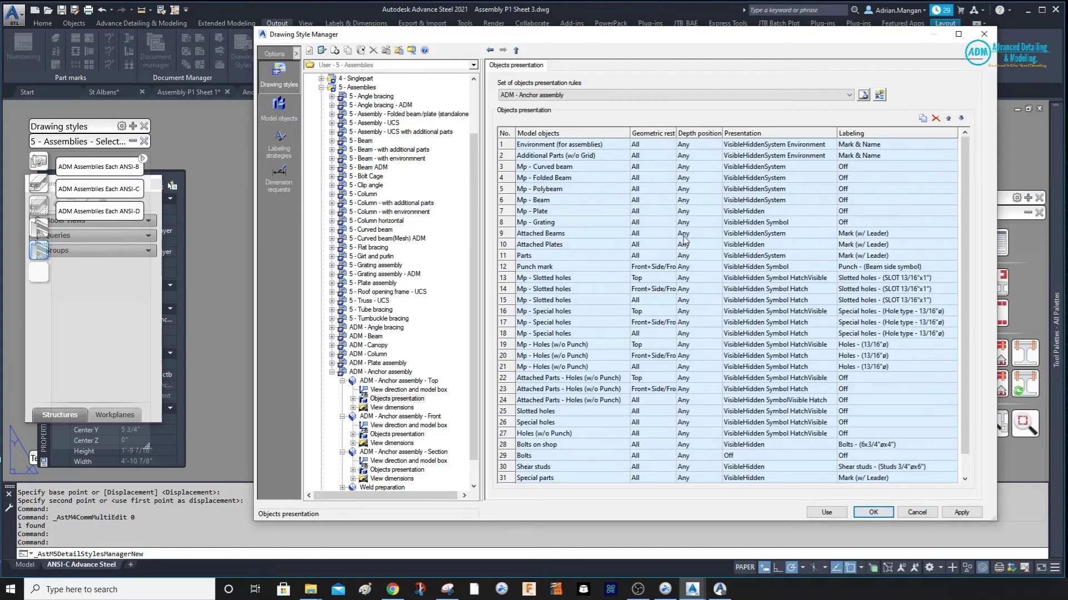
- Assign the ADM - Anchor assembly objects presentation rule set to the ADM - Anchor assembly - Front view
left_click(397, 434)
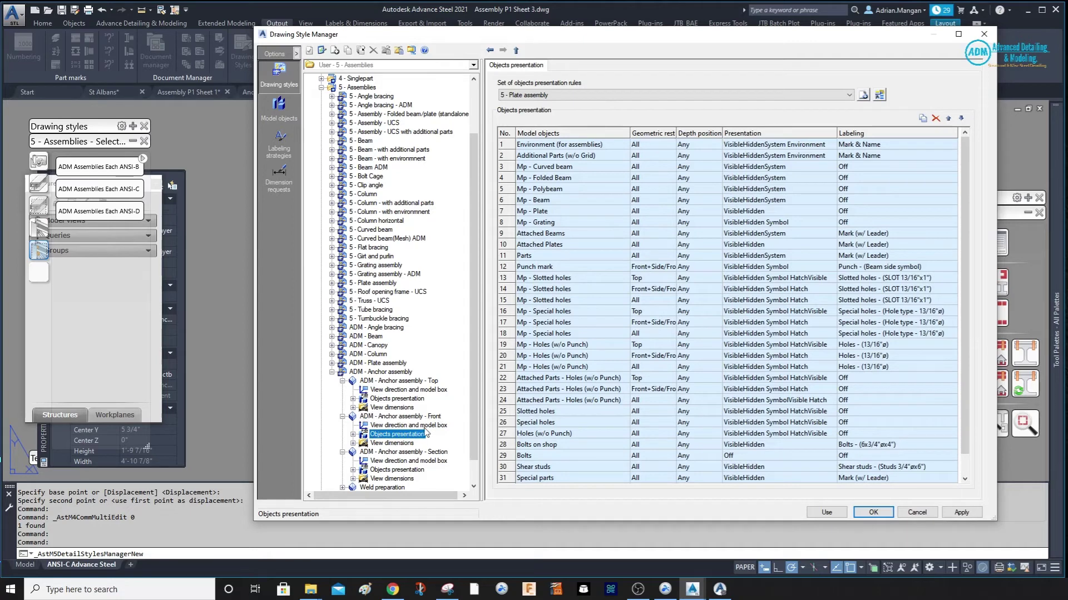
left_click(842, 98)
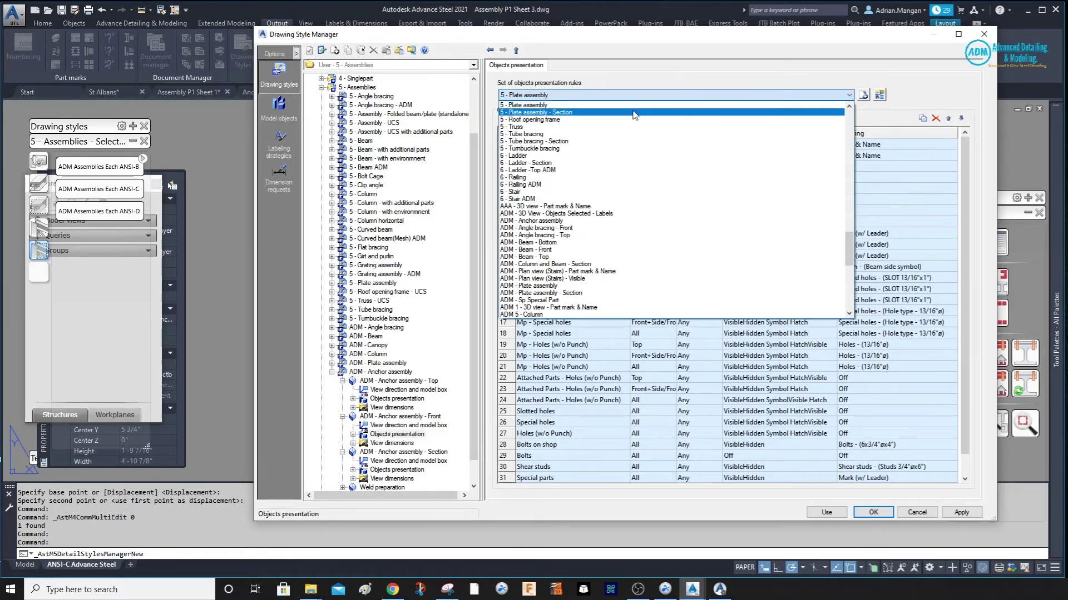
left_click(571, 221)
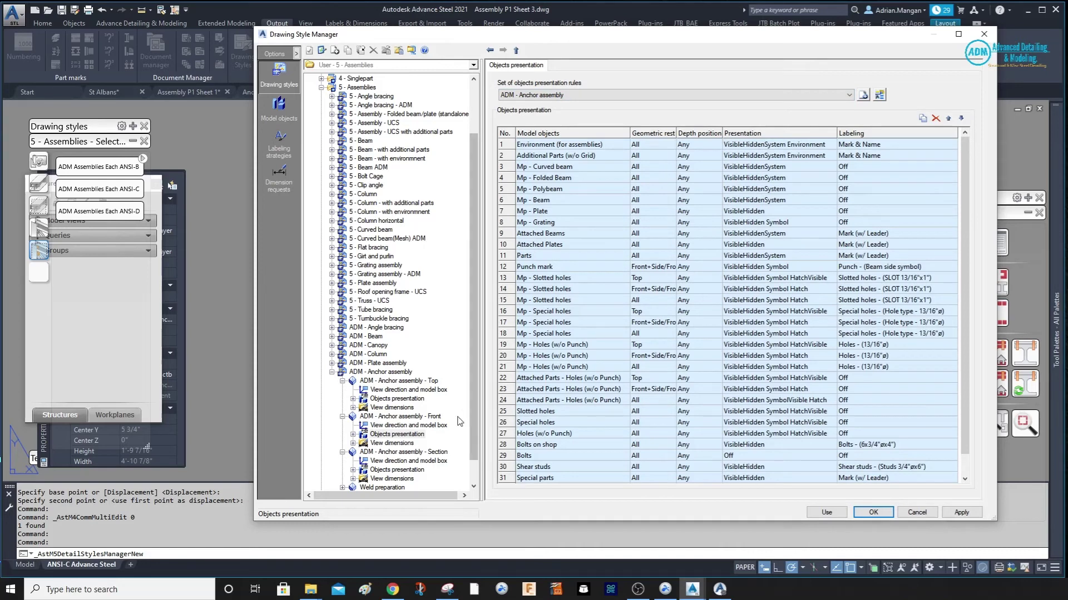
- Copy the Section view's 5 - Plate assembly - Section presentation rule set as ADM - Anchor assembly - Section
left_click(403, 470)
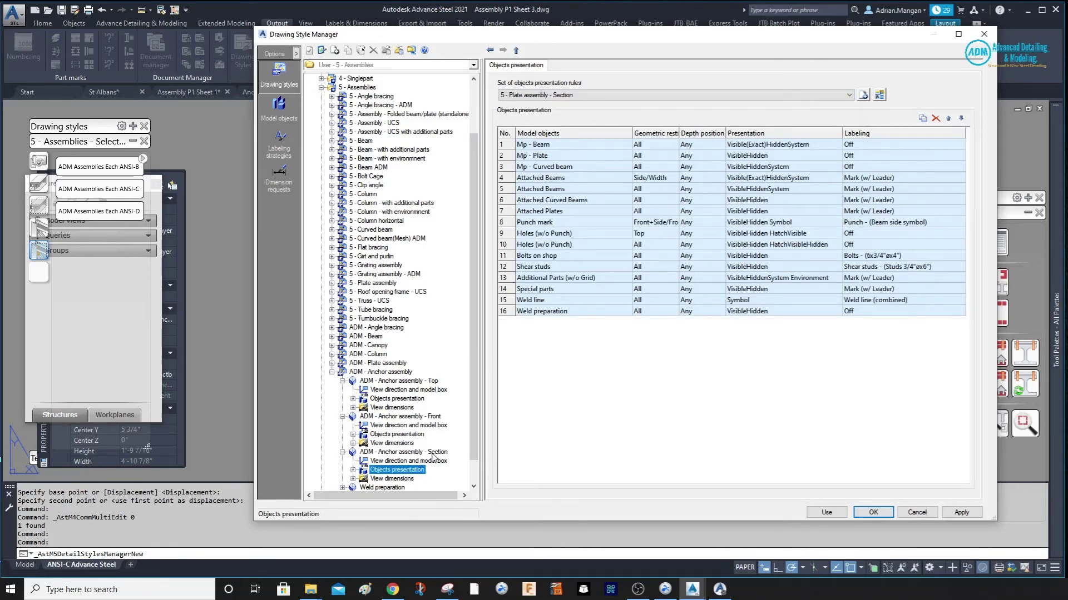
left_click(862, 95)
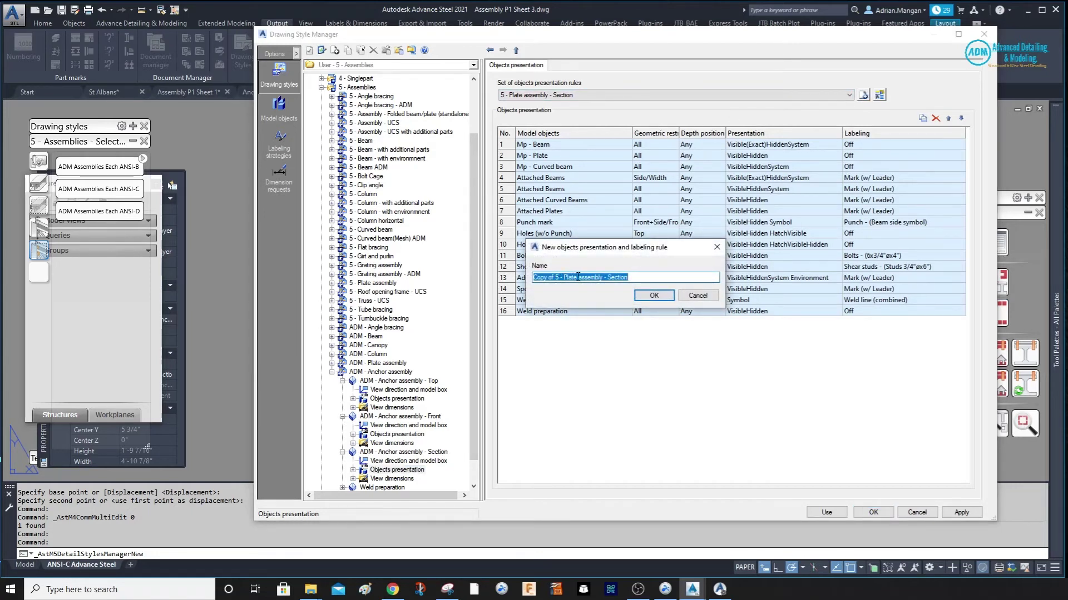
left_click_drag(577, 278, 532, 278)
right_click(536, 278)
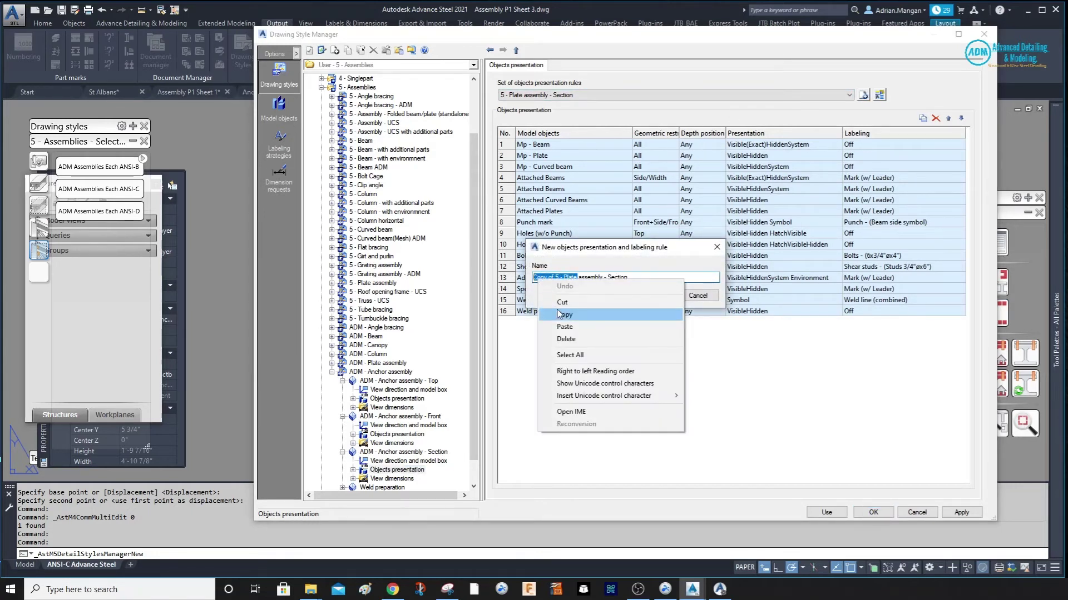
left_click(560, 328)
left_click(654, 296)
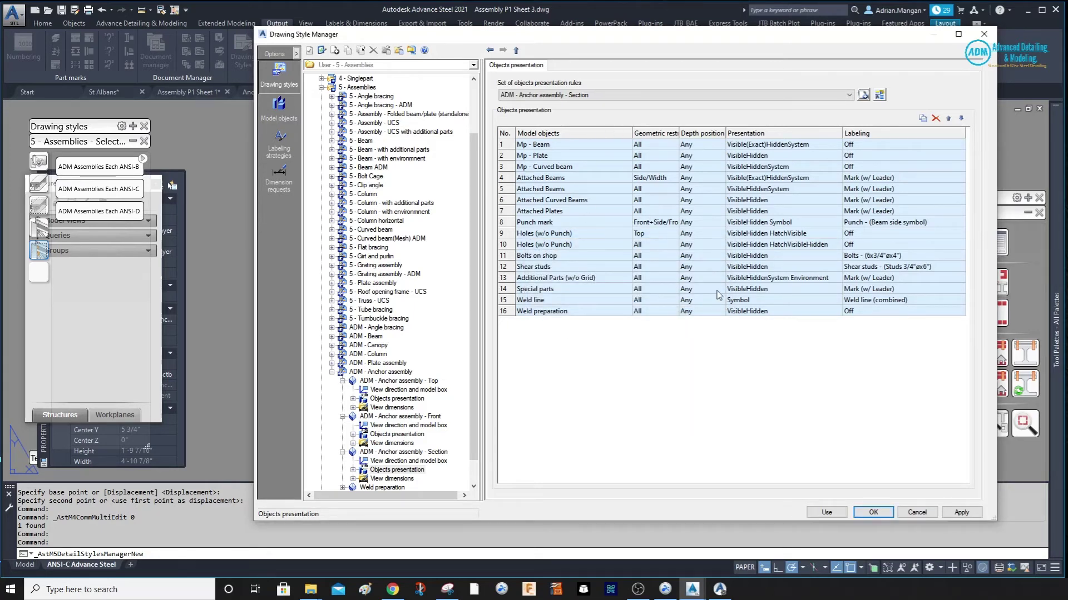
- Duplicate the Bolts on shop rule in the objects presentation of the ADM - Anchor assembly - Top view
scroll(465, 396, "down", 1)
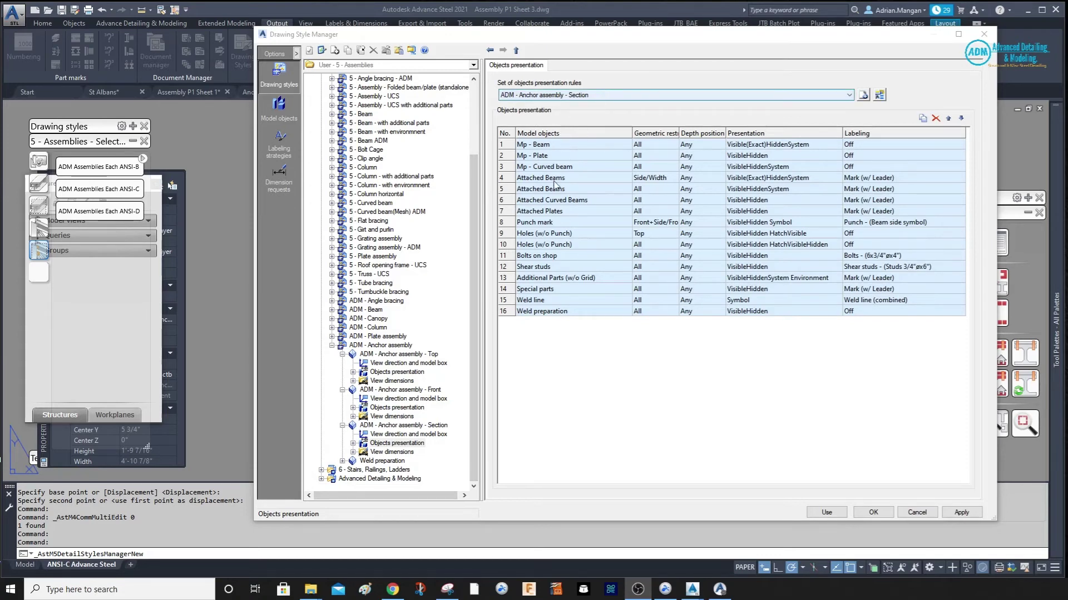
left_click(399, 372)
scroll(591, 169, "down", 1)
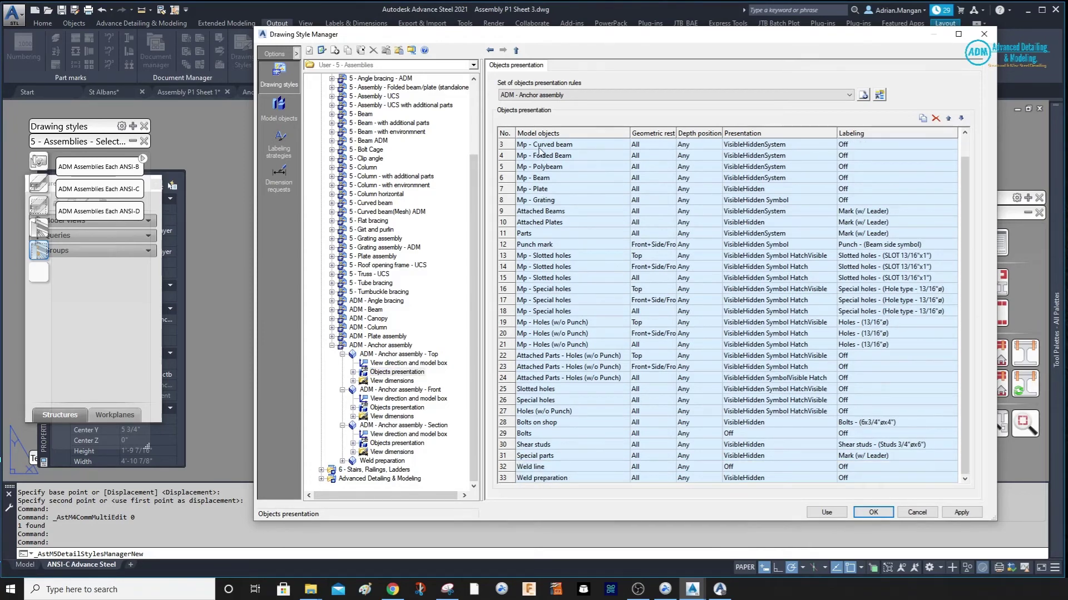
scroll(567, 434, "up", 1)
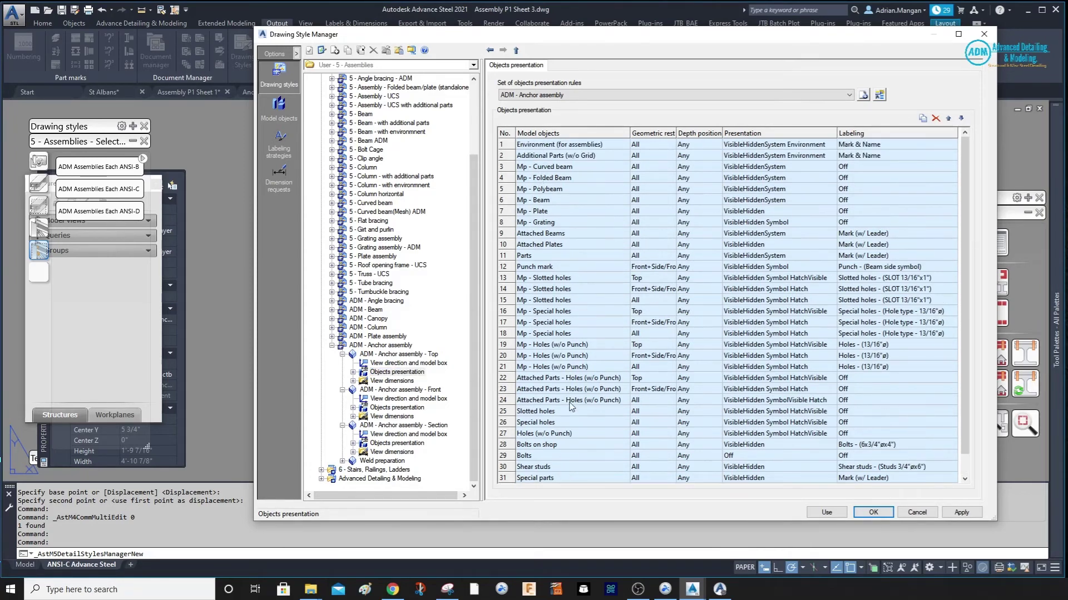
scroll(559, 248, "down", 1)
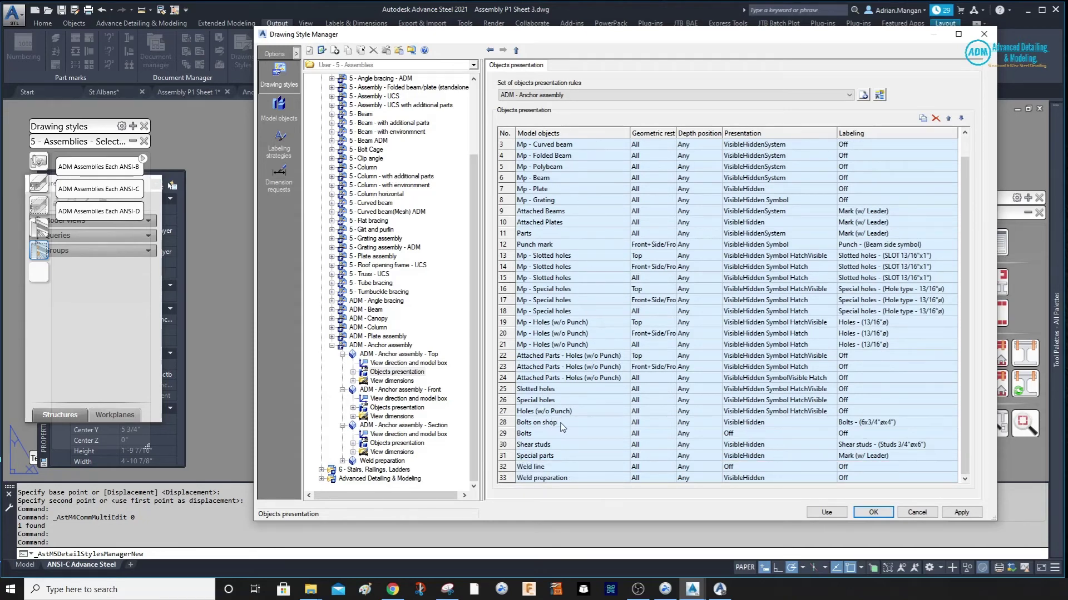
left_click(513, 424)
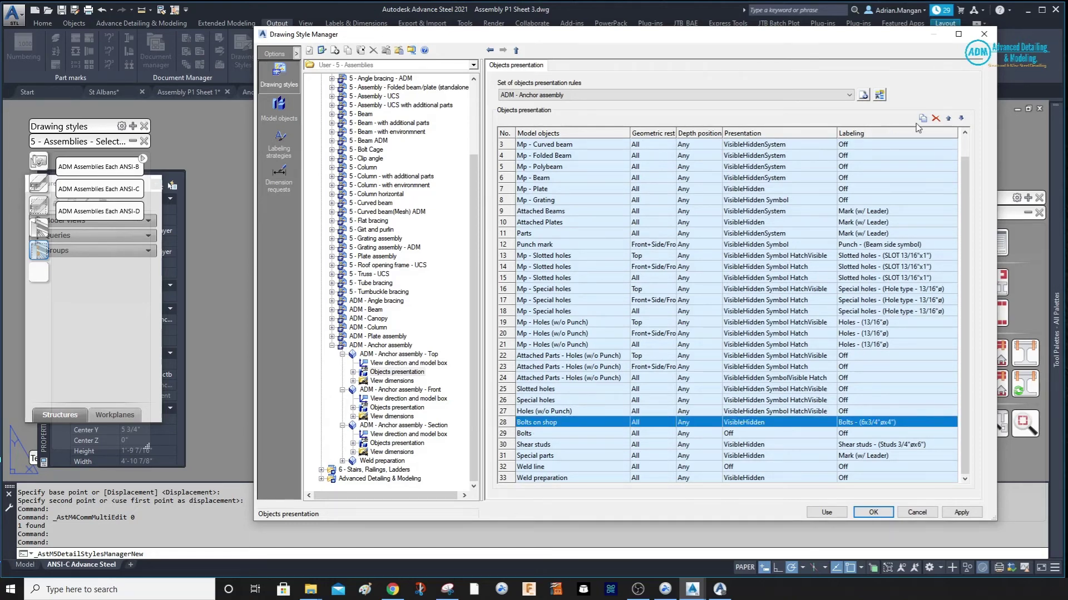
left_click(946, 119)
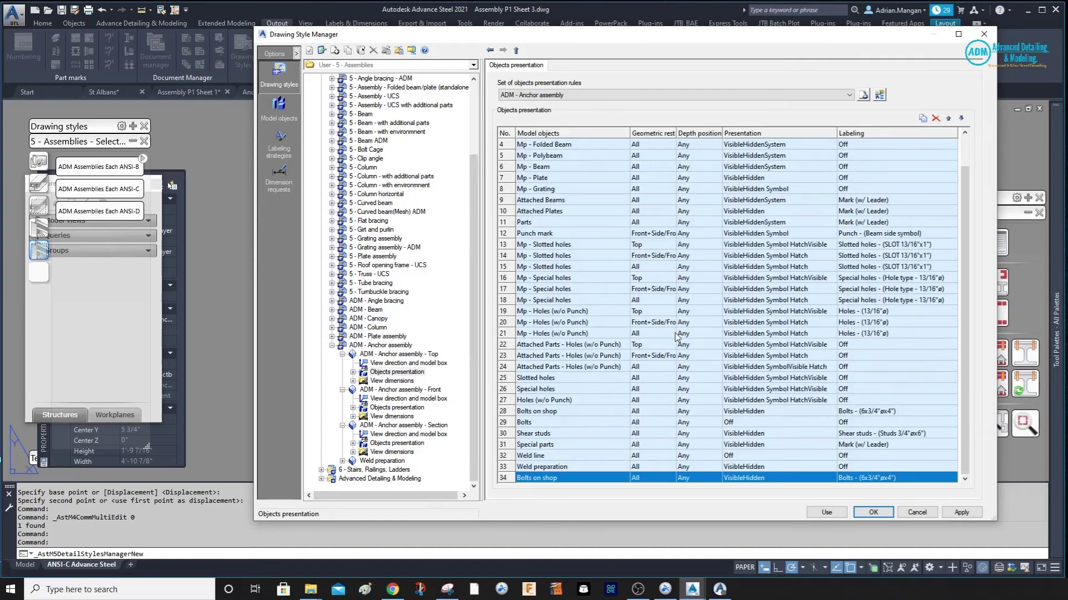
- Set the duplicated rule's model objects to Anchor bolts and apply the style changes
left_click(551, 479)
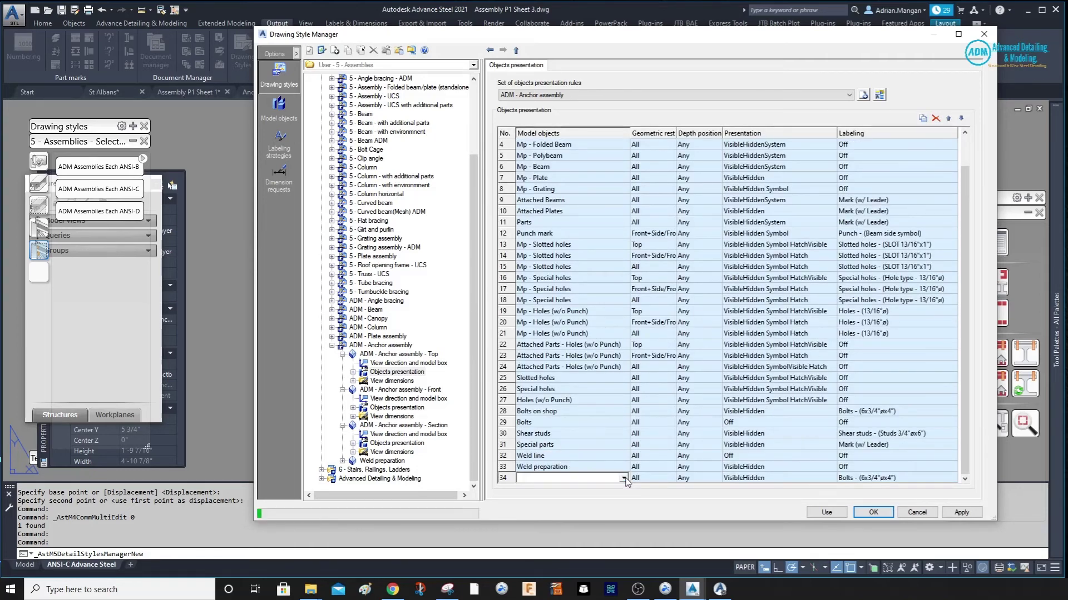
left_click(624, 478)
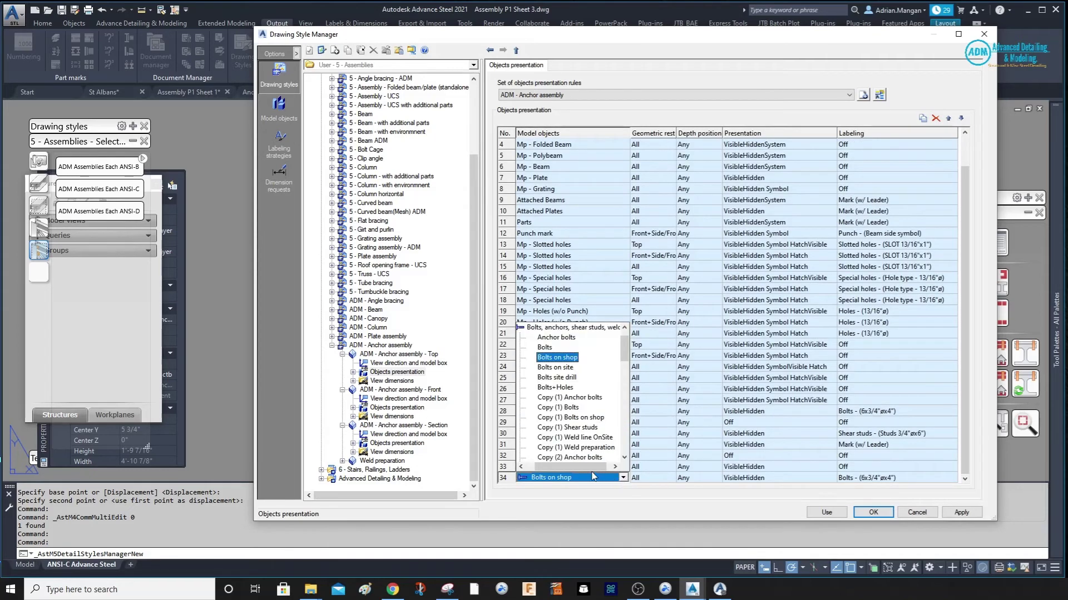
left_click(568, 338)
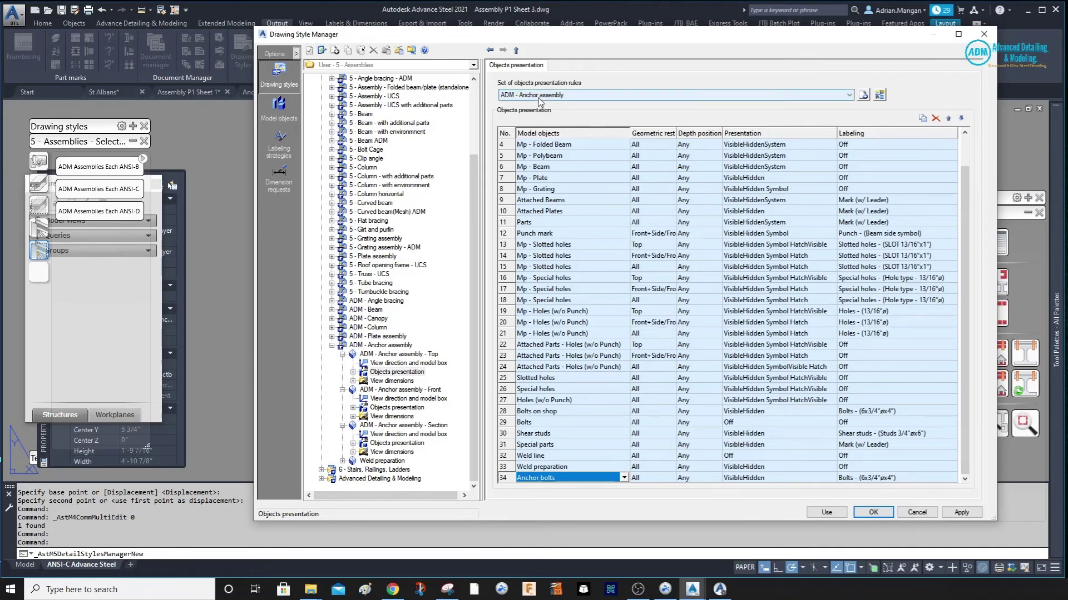
left_click(958, 515)
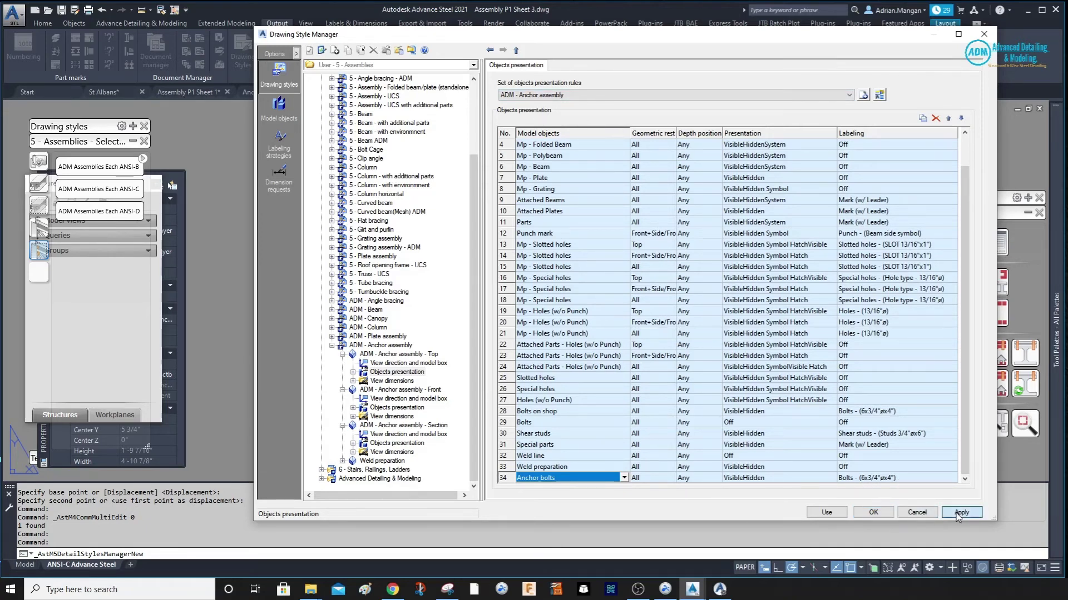
- Use the ADM - Anchor assembly style on the existing plate assembly detail view in the sheet
left_click(824, 512)
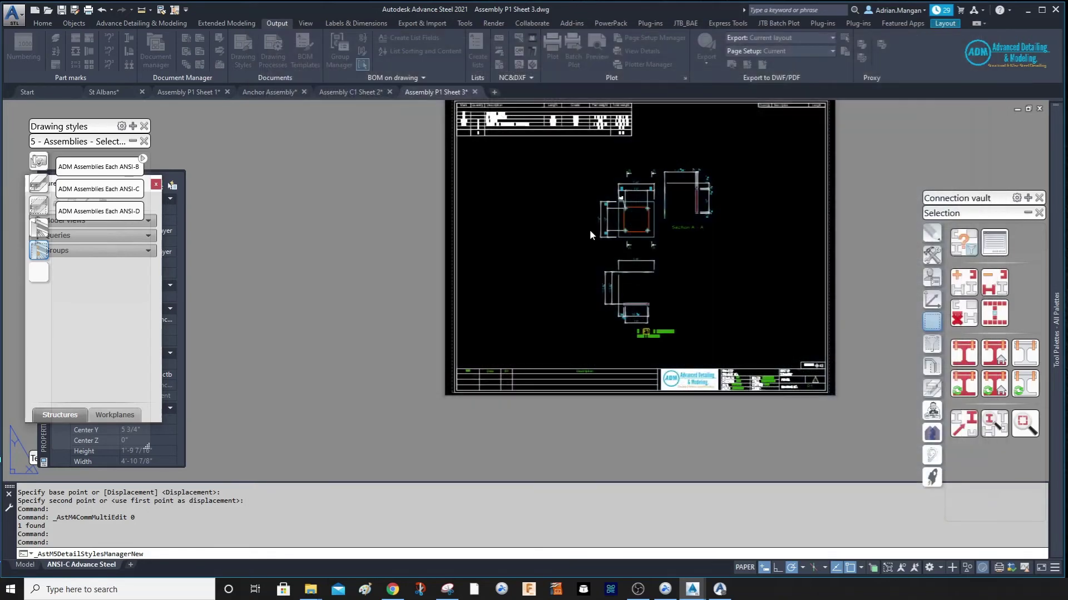
scroll(623, 210, "up", 4)
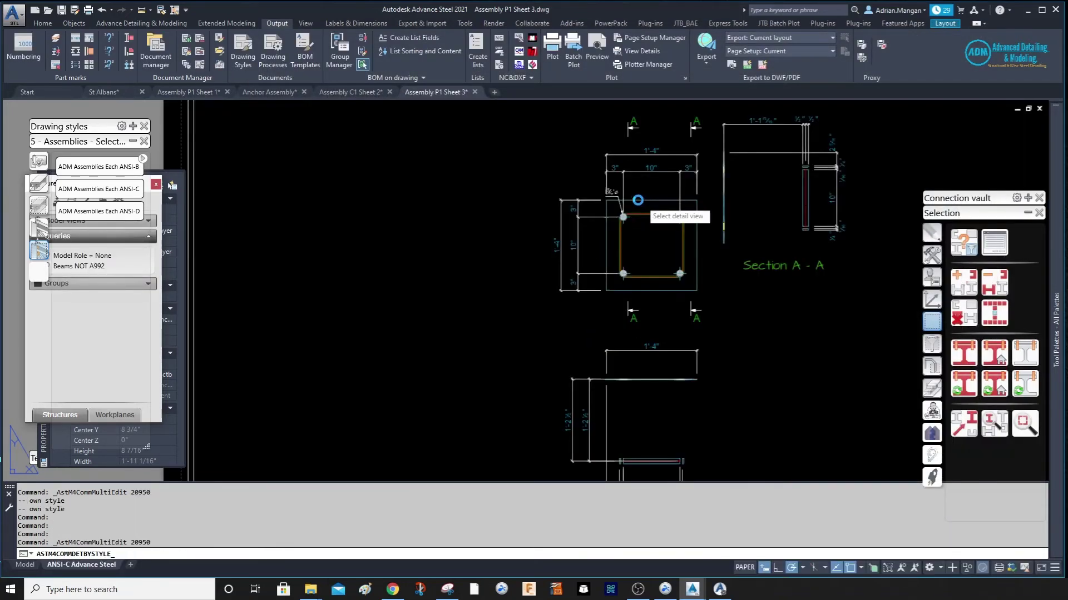
left_click(638, 199)
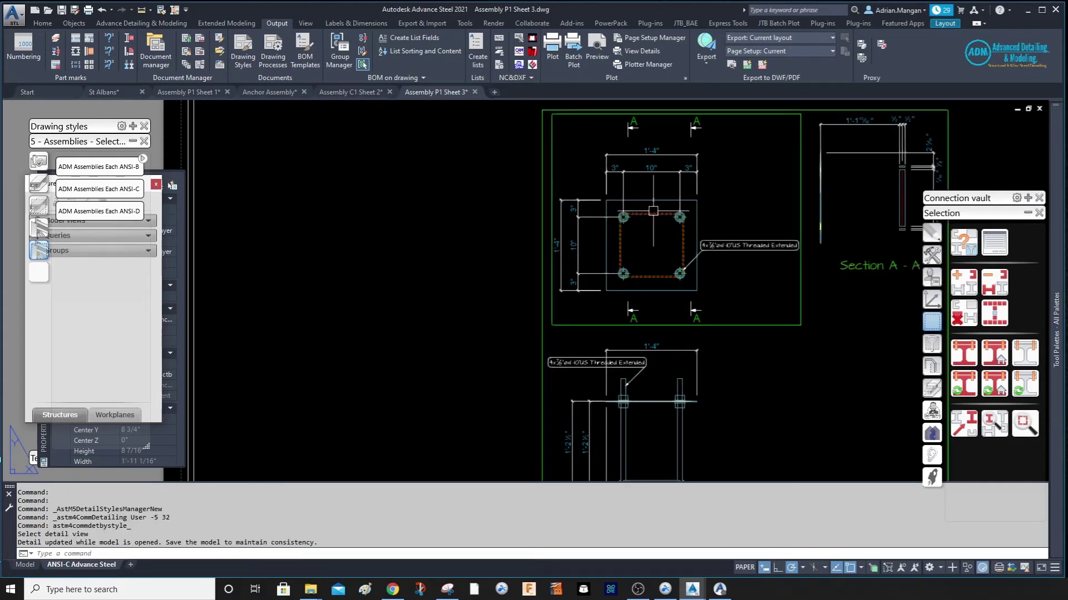
- Move the US Threaded Extended anchor label of the front view further left, clear of the top width dimension
middle_click_drag(638, 204, 618, 133)
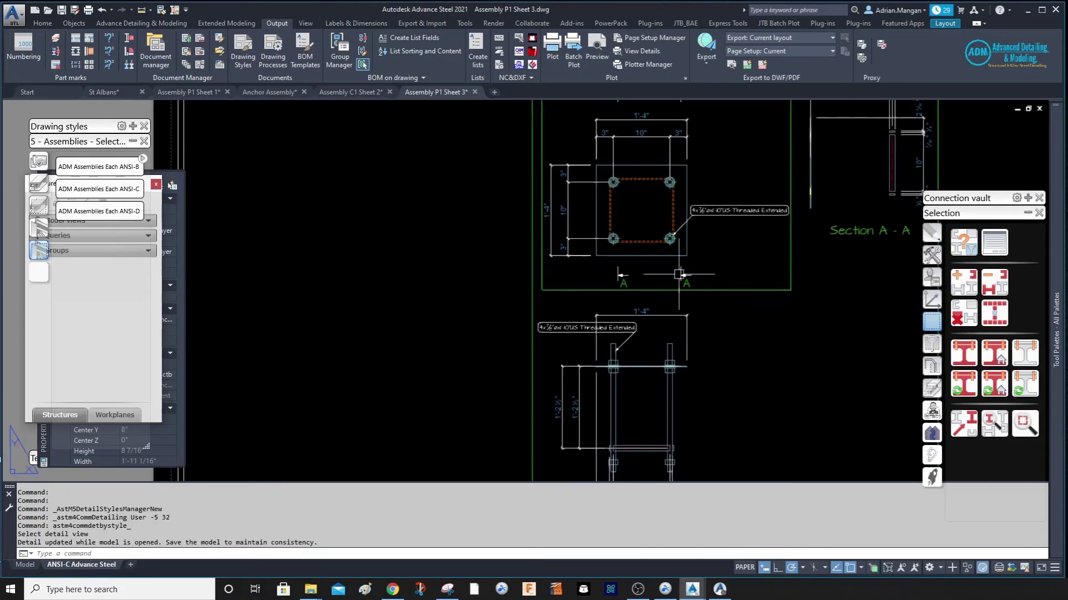
scroll(659, 348, "up", 4)
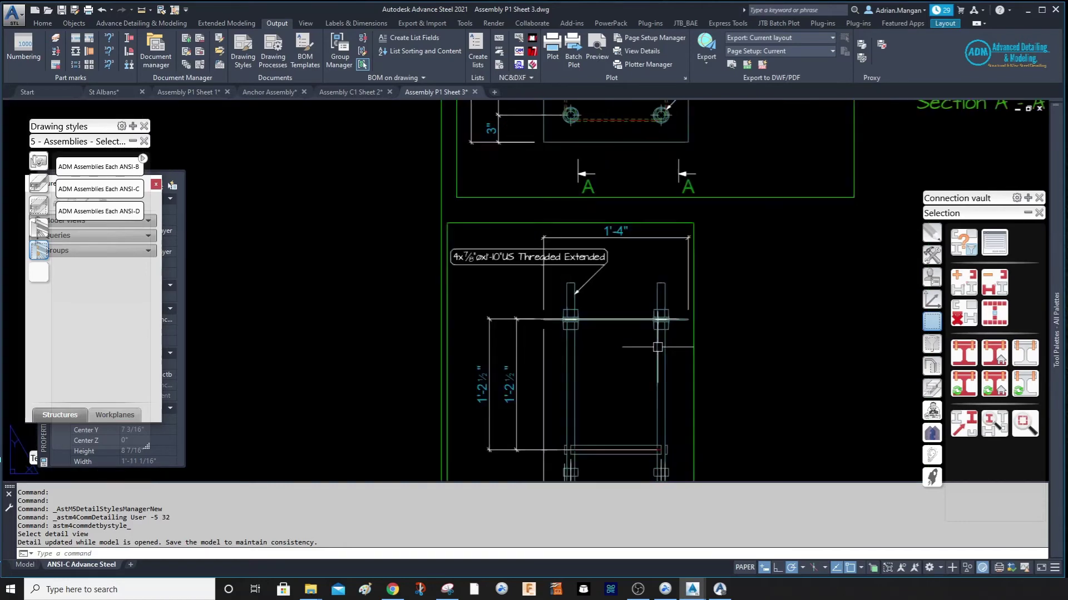
scroll(658, 347, "down", 4)
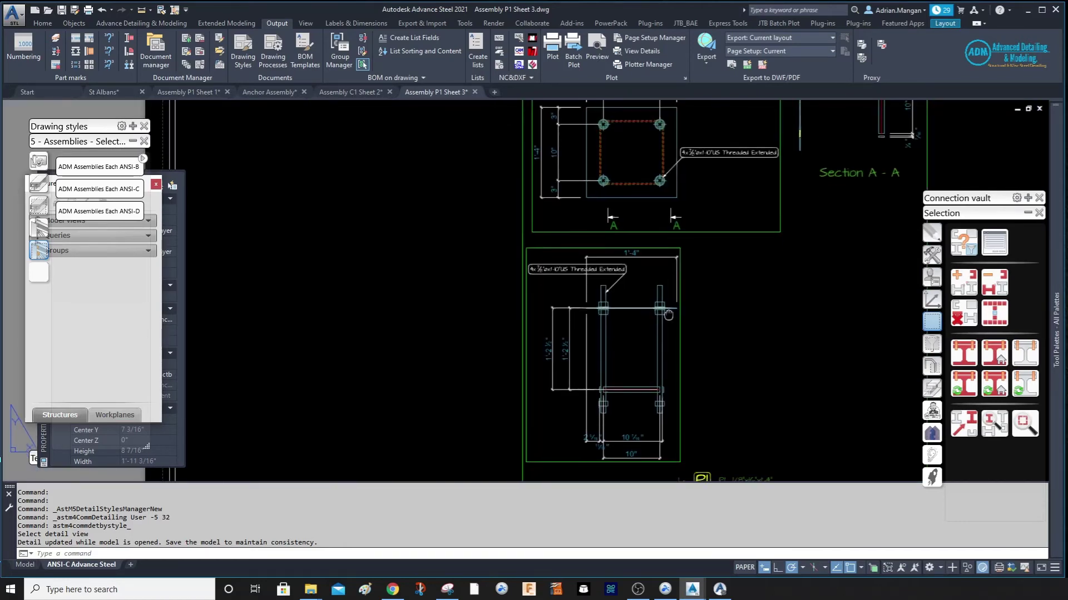
scroll(550, 267, "up", 4)
left_click(550, 267)
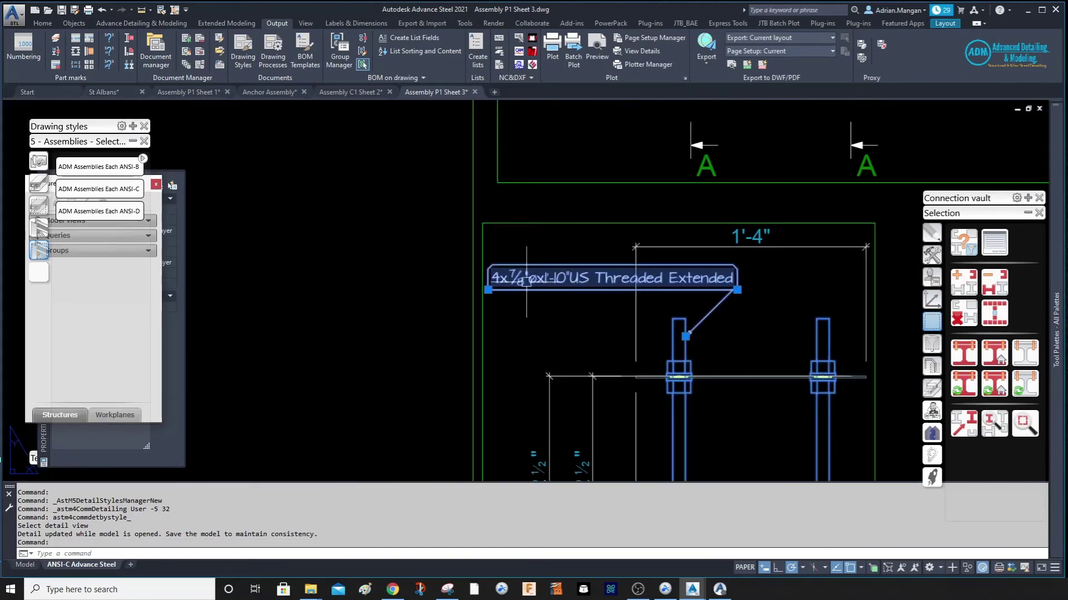
left_click(487, 289)
left_click(327, 285)
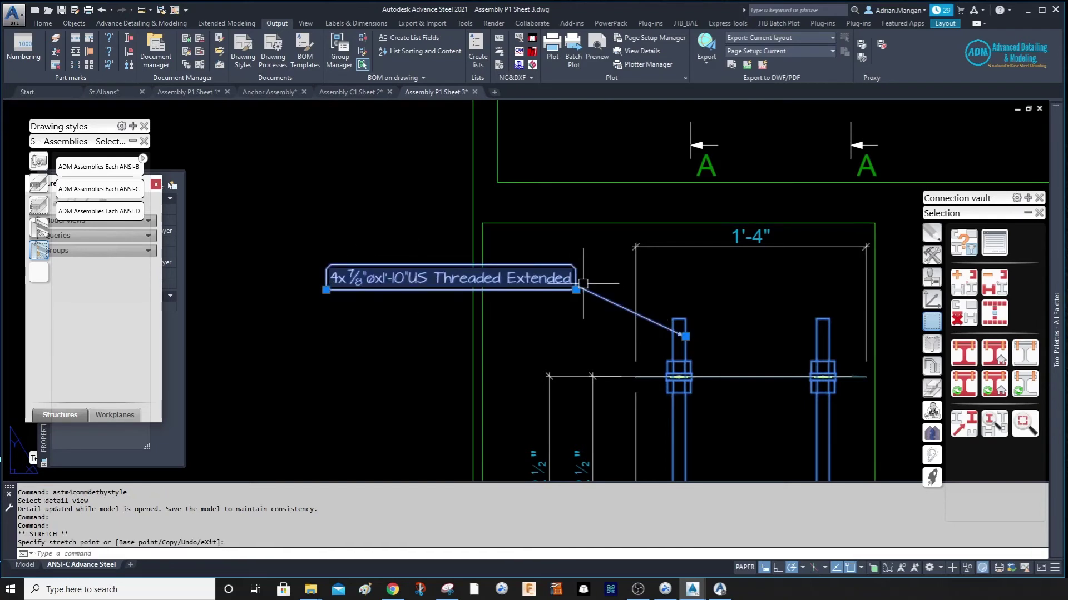
key("Escape")
- Examine the anchor bolts, labels and dimensions in the regenerated top and front views and in Section A - A
scroll(659, 285, "down", 4)
middle_click_drag(658, 286, 620, 297)
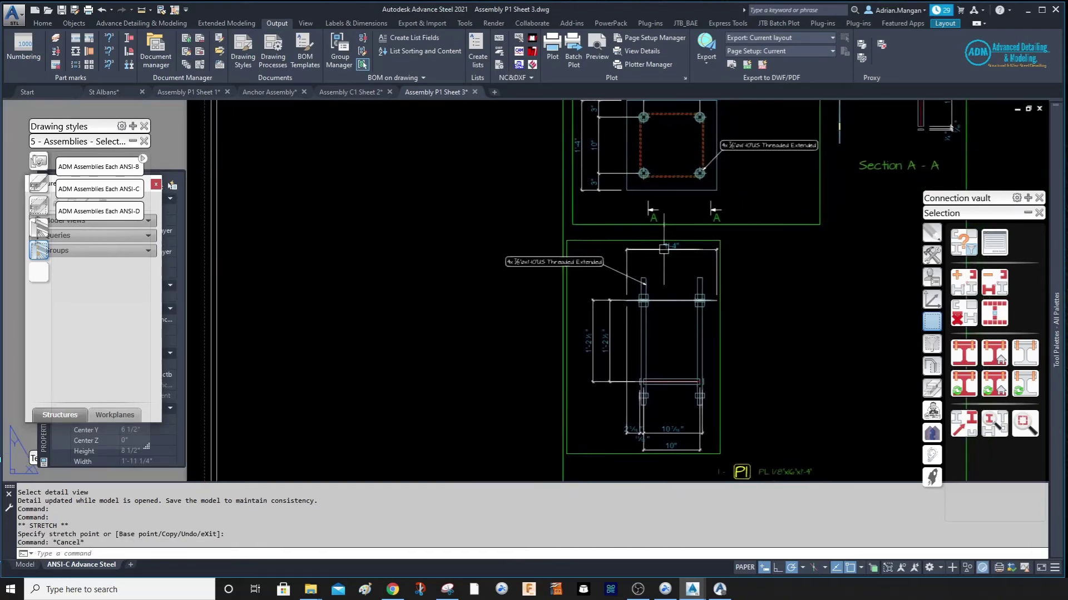
mouse_move(676, 324)
middle_mouse_down()
mouse_move(694, 239)
mouse_move(604, 425)
middle_mouse_up()
scroll(603, 289, "up", 2)
scroll(668, 198, "down", 2)
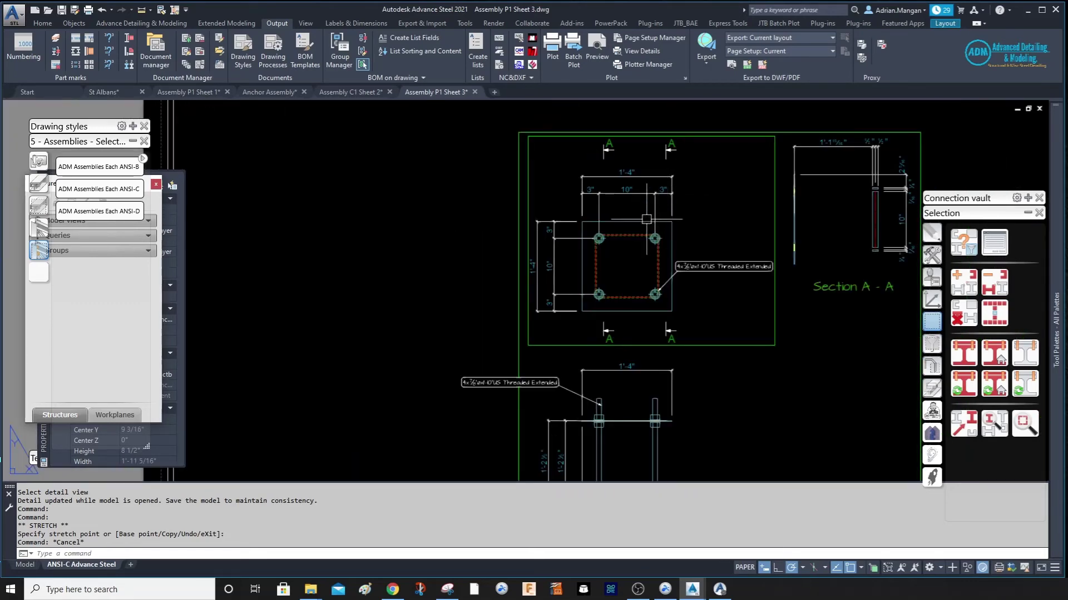
scroll(535, 268, "down", 2)
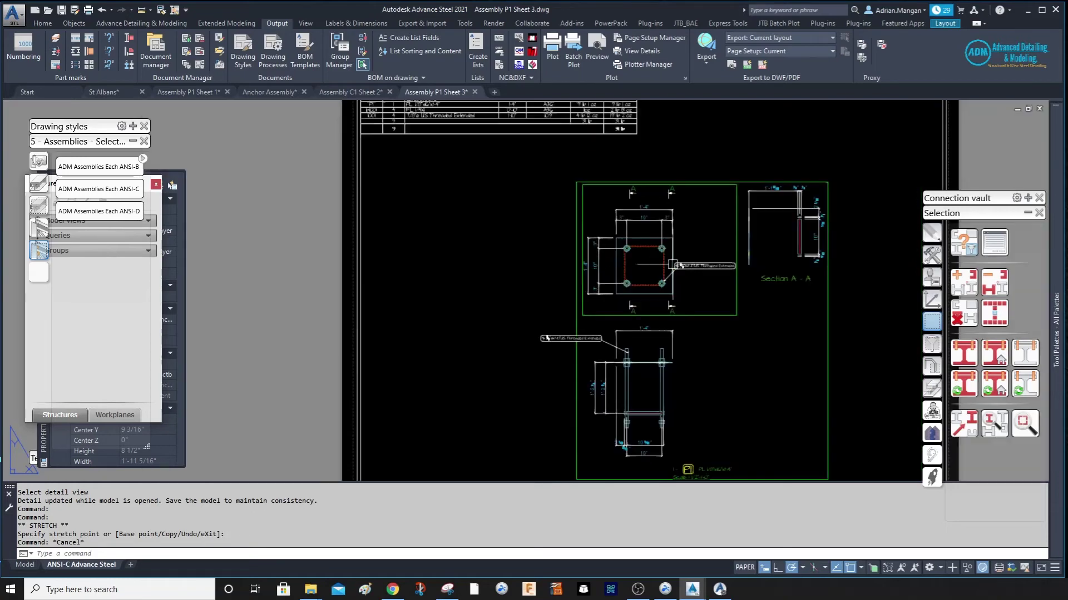
scroll(771, 277, "up", 4)
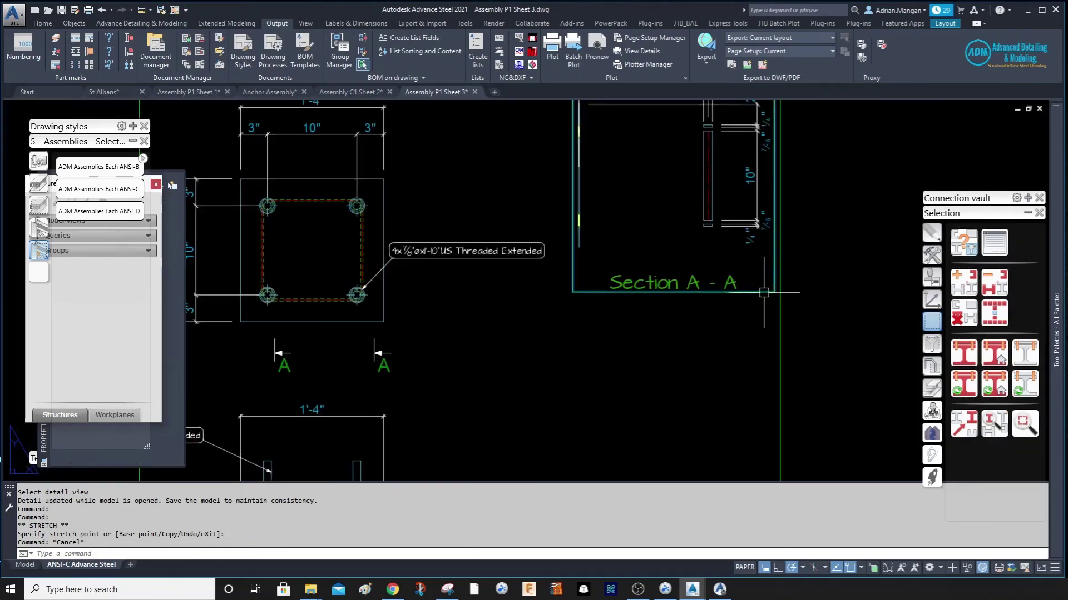
key("Escape")
key("Escape")
- Duplicate the Bolts on shop rule in the ADM - Anchor assembly - Section view's objects presentation and set the copy's model objects to Anchor bolts
scroll(645, 278, "down", 4)
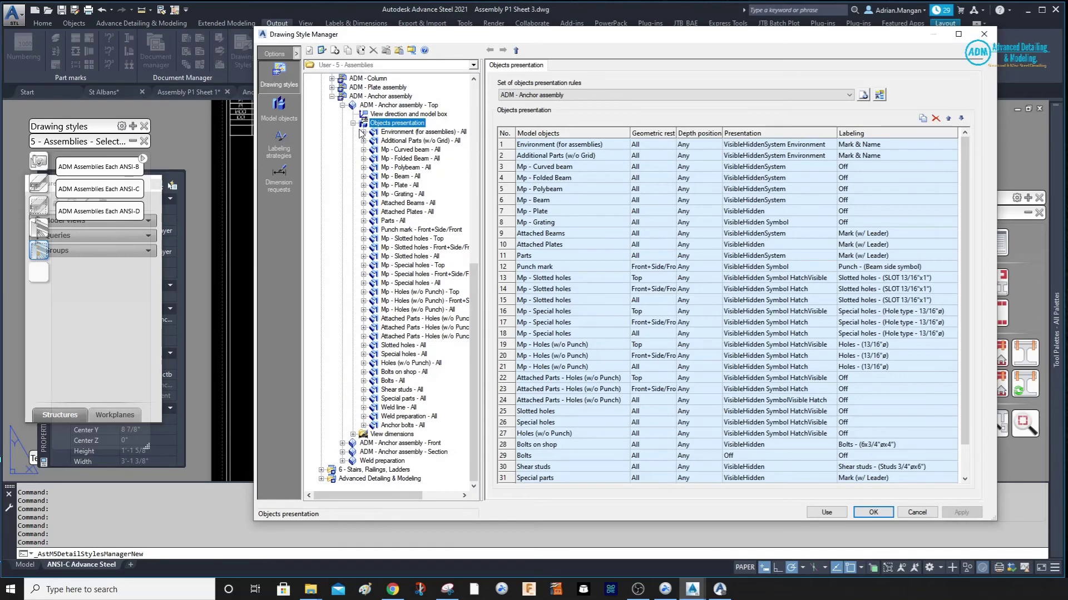
left_click(353, 124)
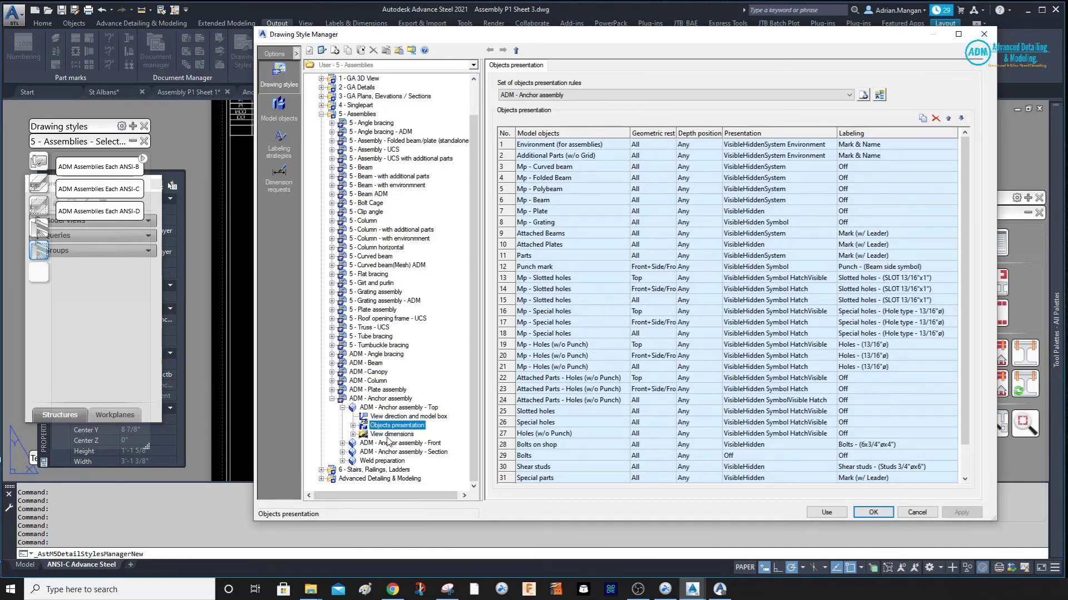
left_click(342, 452)
left_click(404, 452)
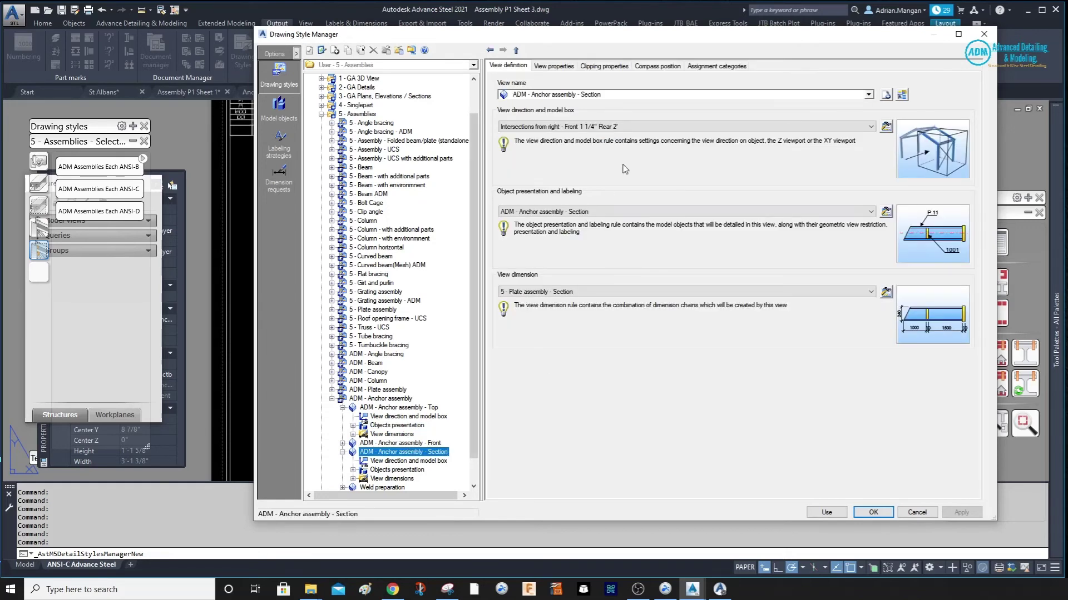
left_click(375, 471)
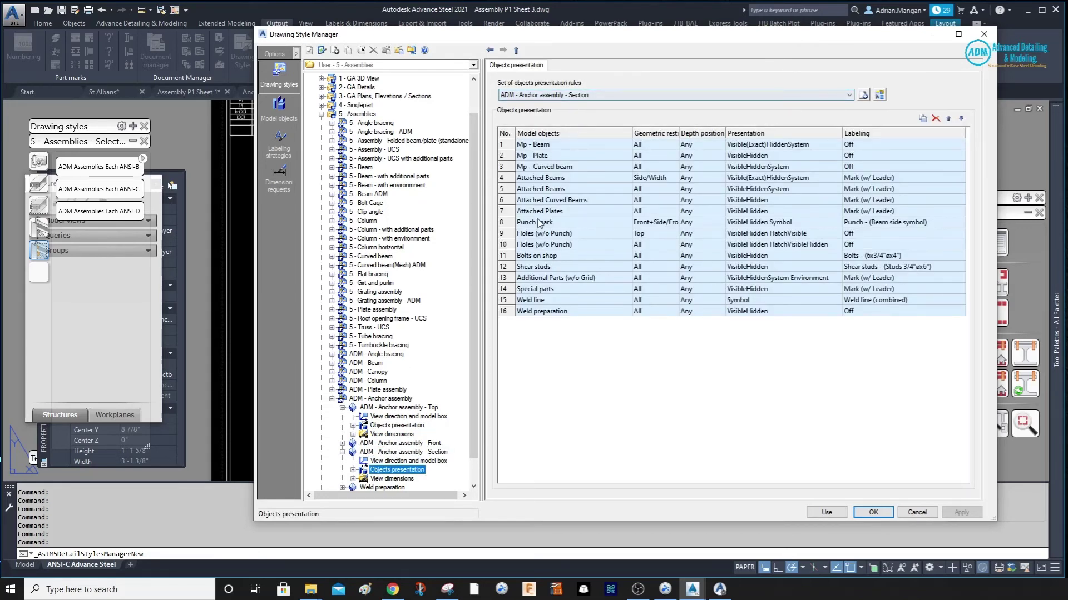
left_click(512, 259)
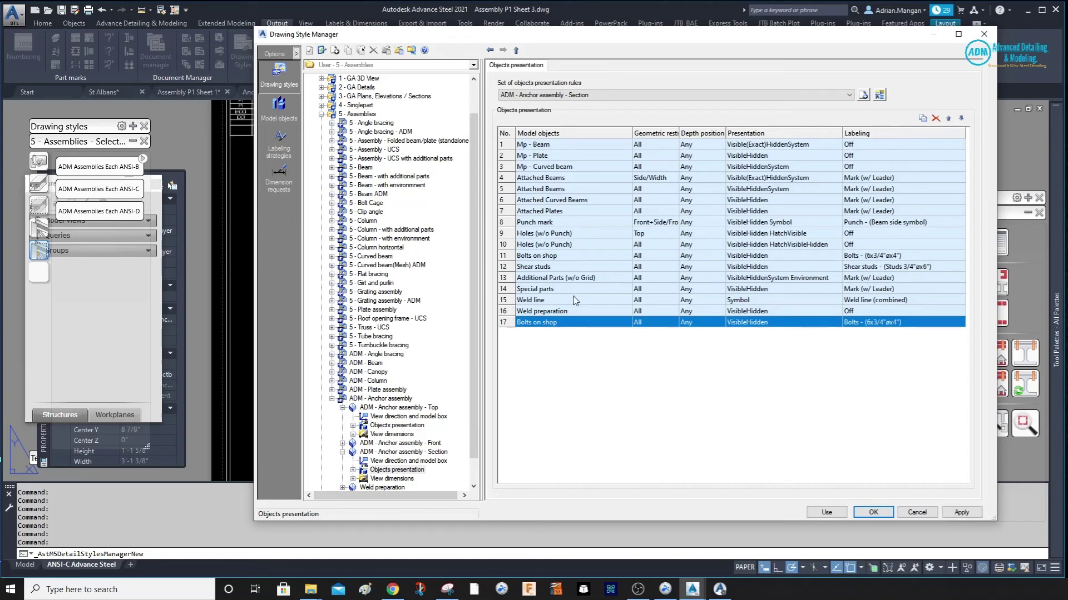
left_click(539, 323)
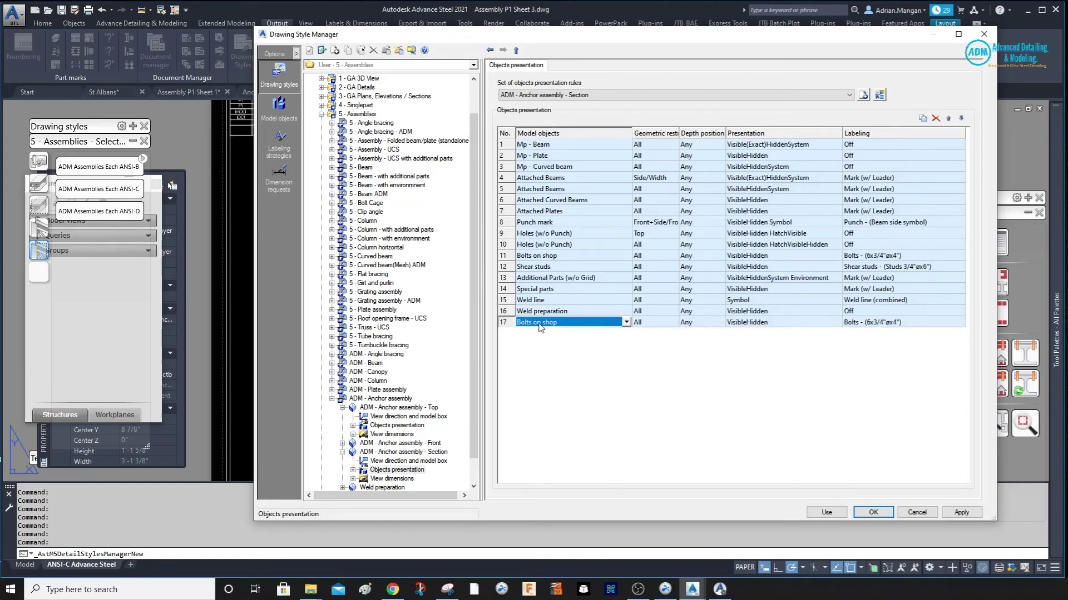
left_click(625, 322)
left_click(573, 343)
- Use the updated ADM - Anchor assembly style on the detail view and inspect the overlapping section views
left_click(829, 510)
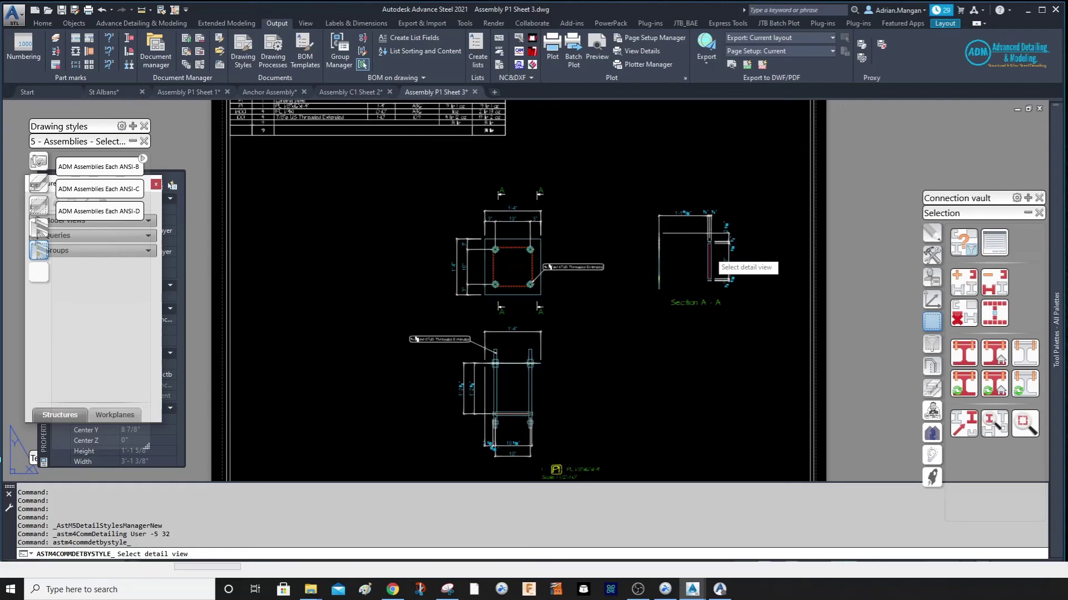
left_click(710, 257)
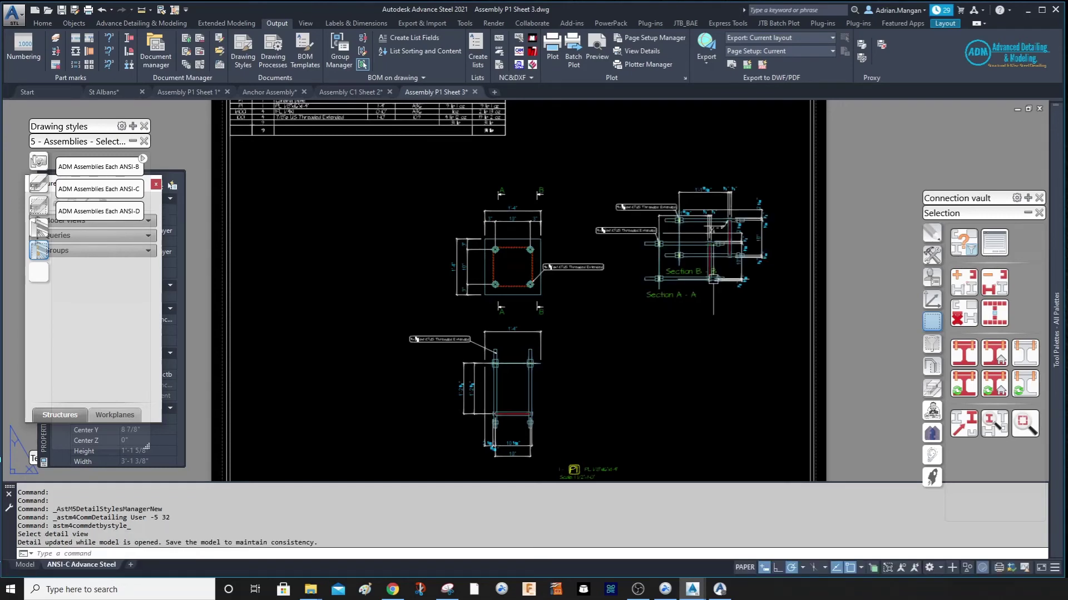
scroll(717, 216, "up", 2)
scroll(717, 216, "up", 2)
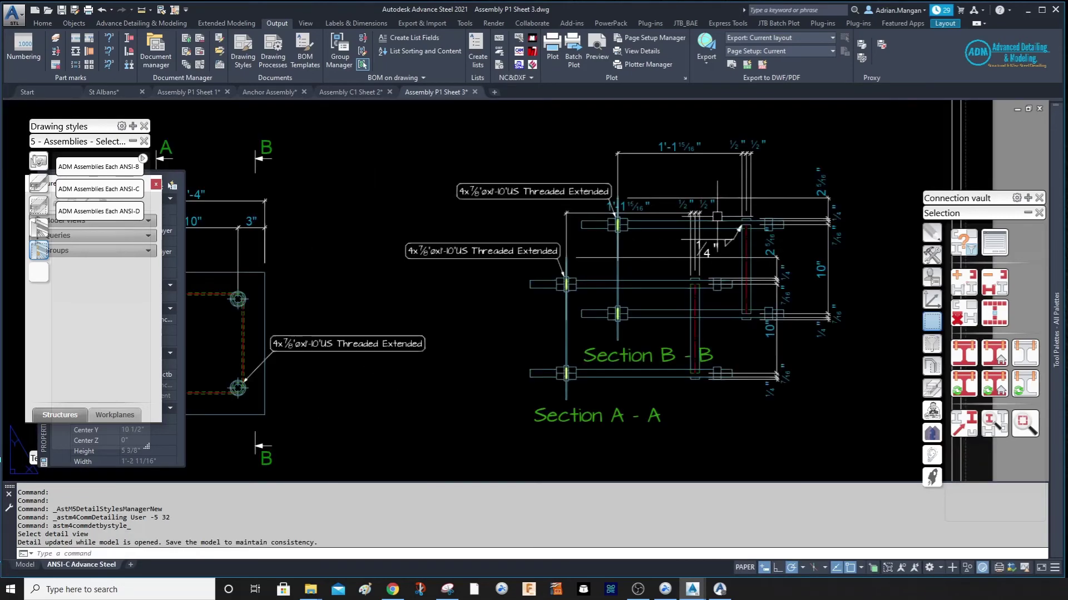
- Move the Section B - B view out of the sheet, clear of Section A - A, and delete it
scroll(734, 216, "down", 4)
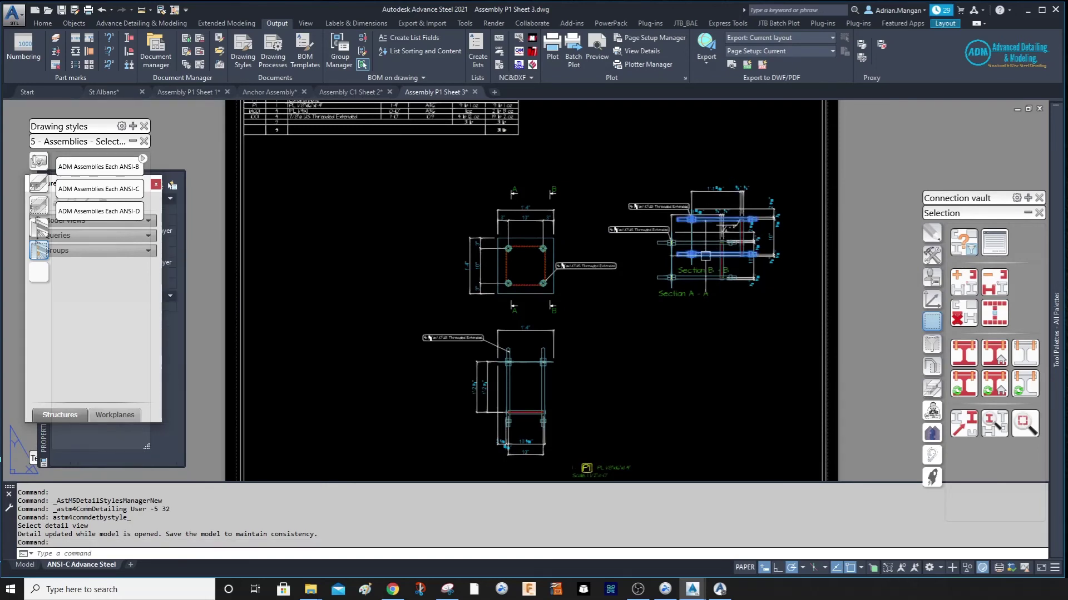
left_click_drag(716, 253, 916, 179)
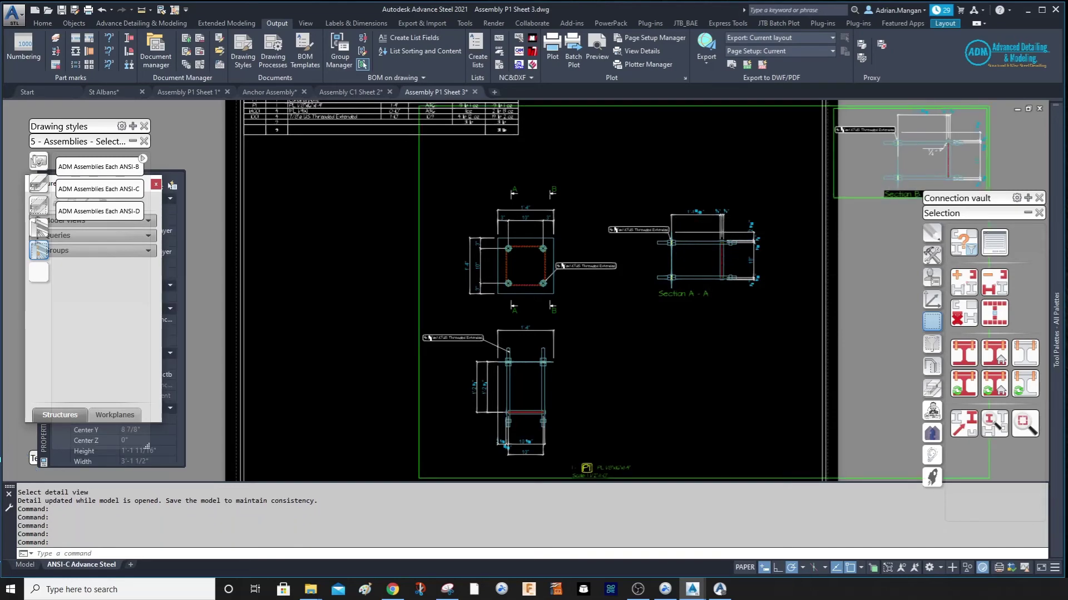
scroll(514, 220, "down", 2)
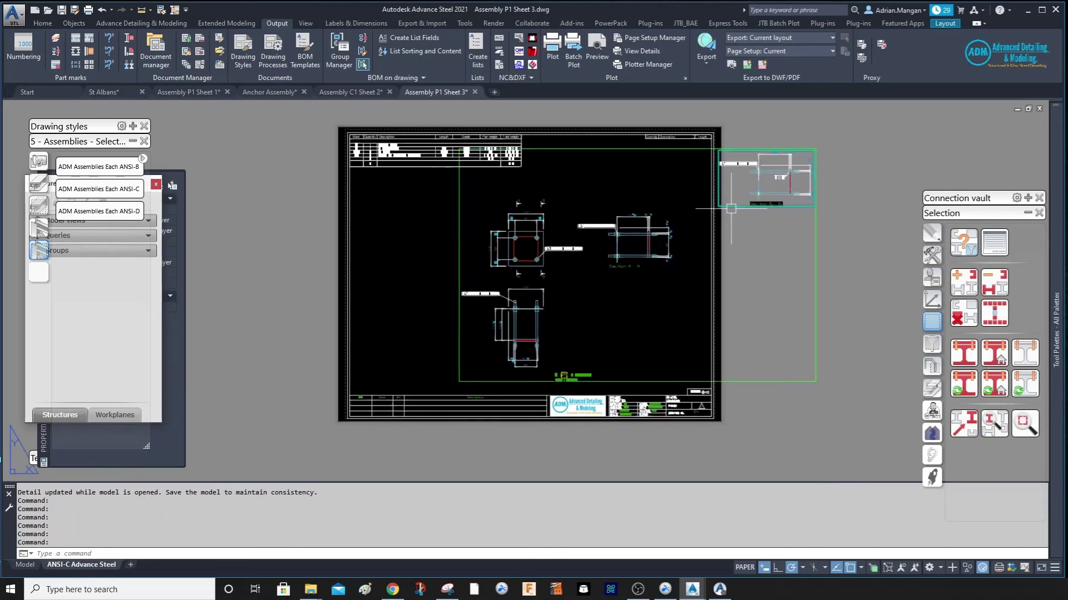
key("Delete")
- Examine the anchor bolts, label and dimensions of Section A - A alongside the top and front views
scroll(622, 225, "up", 4)
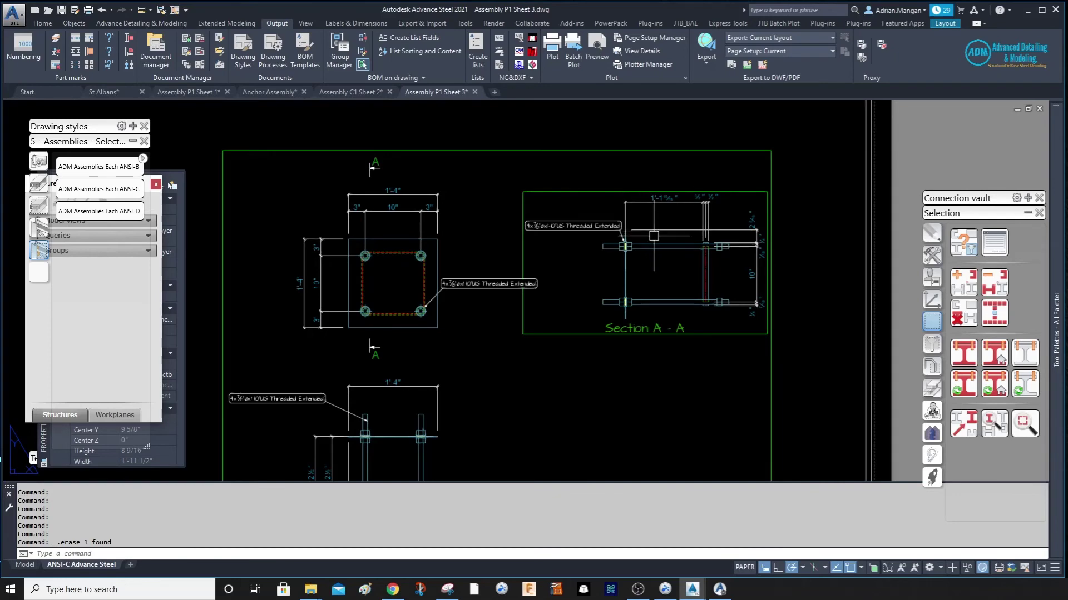
scroll(653, 236, "down", 1)
scroll(667, 239, "up", 1)
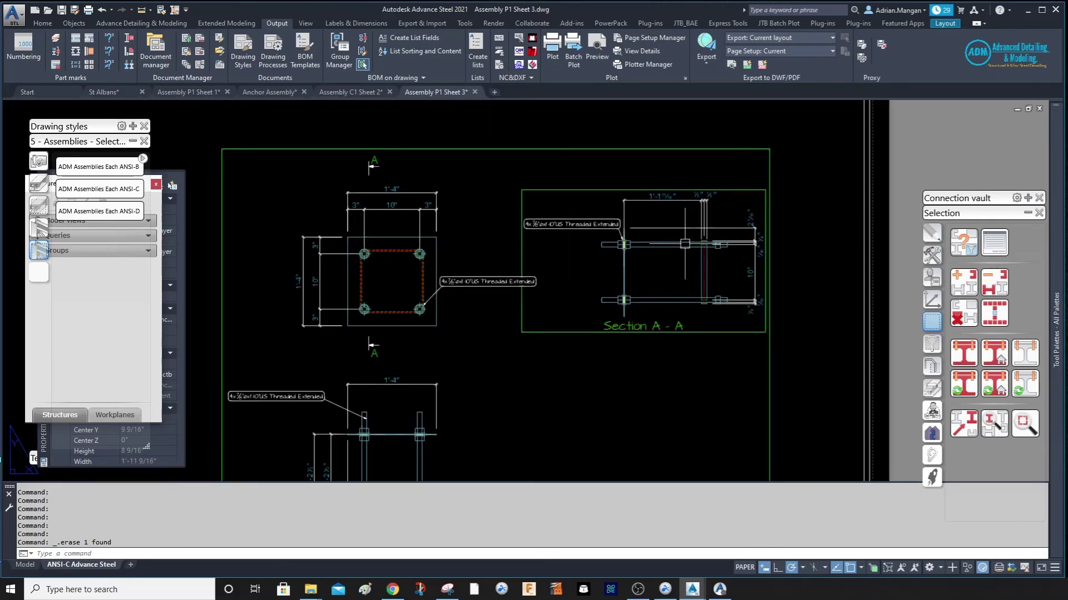
scroll(685, 243, "down", 1)
scroll(684, 243, "up", 1)
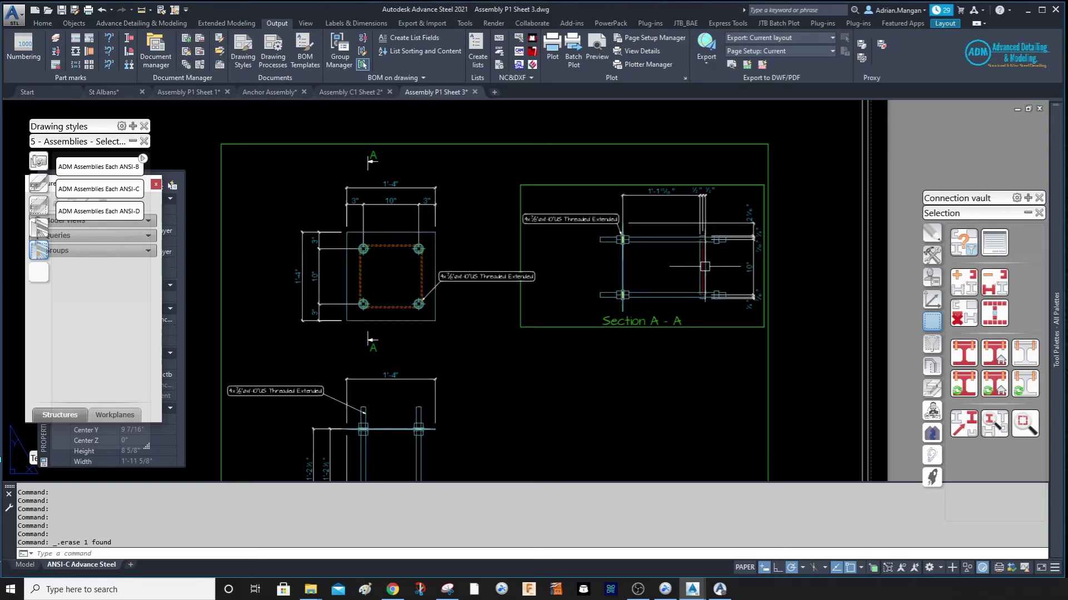
scroll(704, 267, "down", 1)
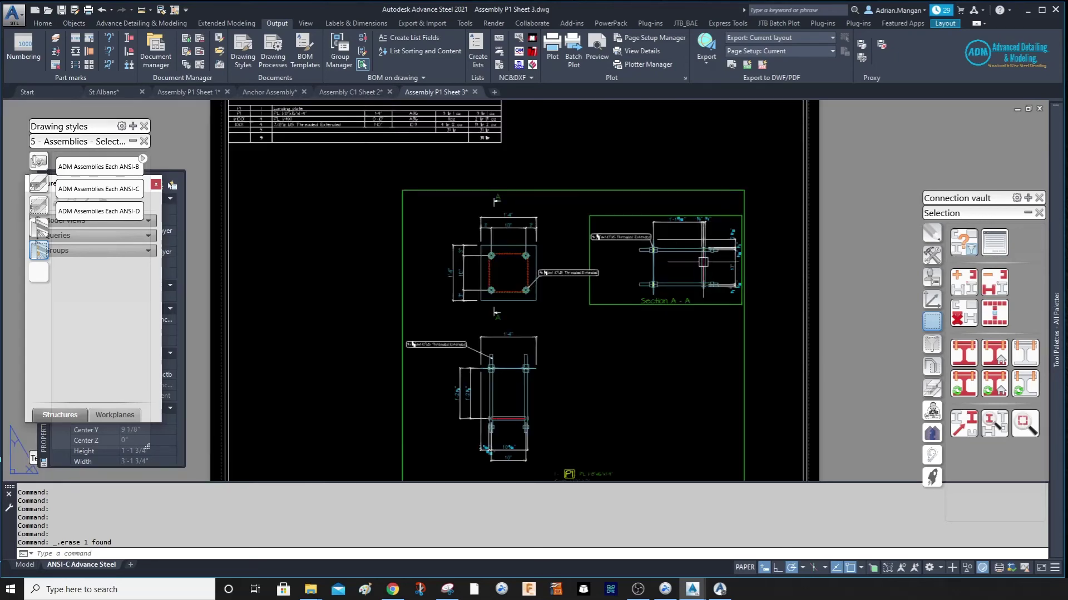
scroll(703, 262, "up", 2)
scroll(704, 262, "down", 1)
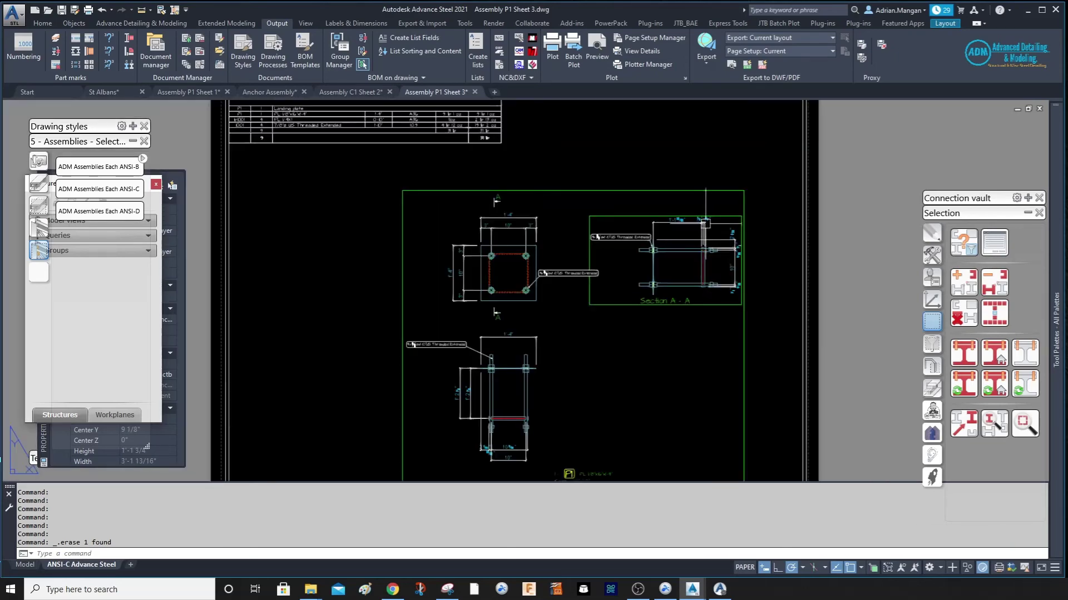
scroll(582, 239, "down", 1)
scroll(581, 247, "up", 1)
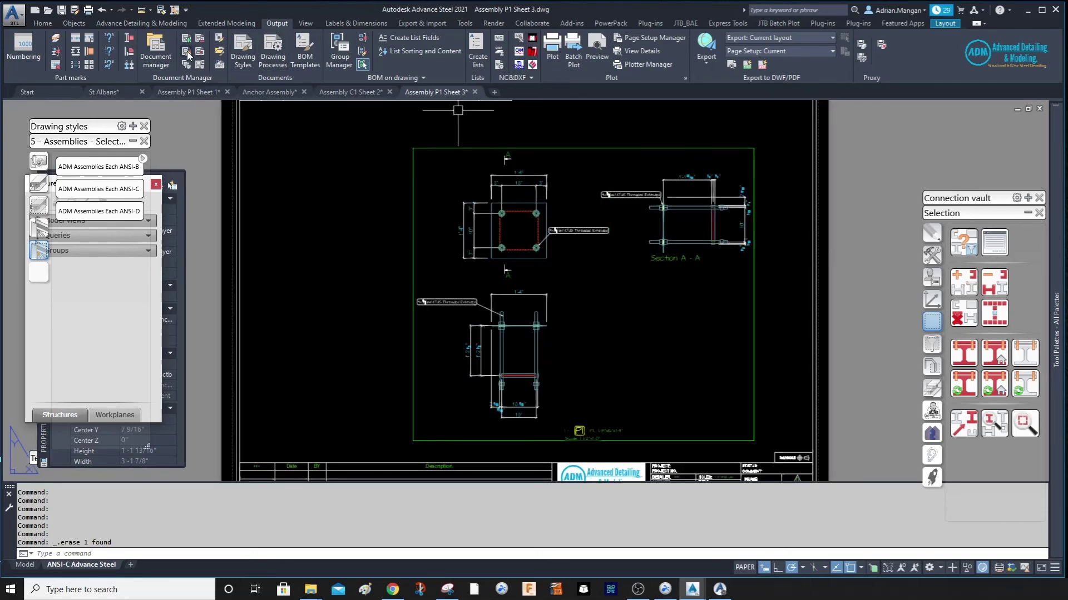
- Check the section and material properties of the lower frame's flat bar in the Anchor Assembly model and return to Assembly P1 Sheet 3
double_click(521, 228)
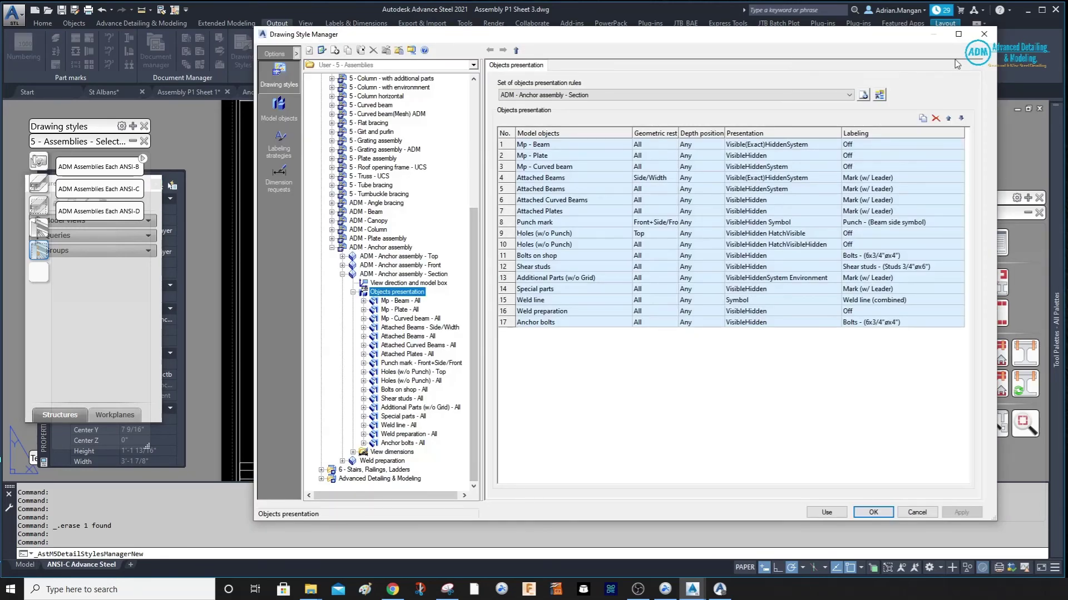
left_click(983, 33)
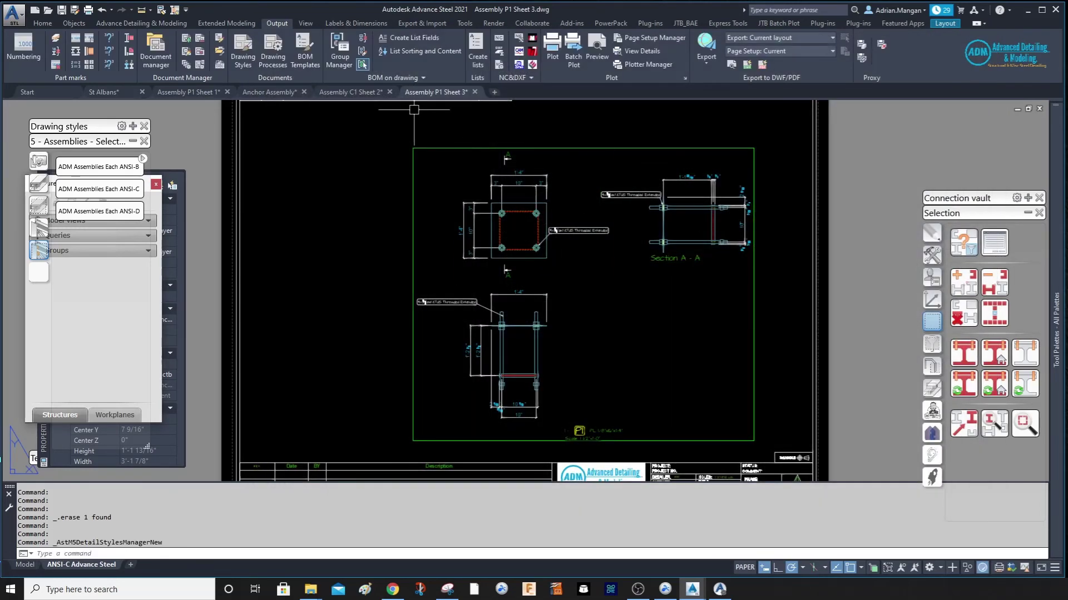
left_click(350, 93)
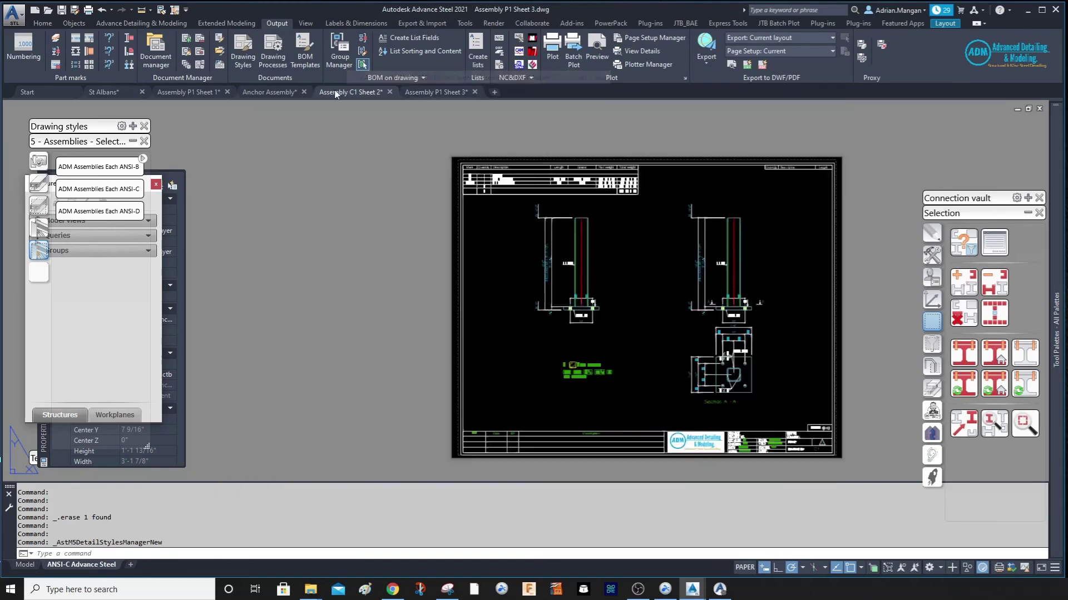
left_click(291, 93)
scroll(614, 261, "down", 5)
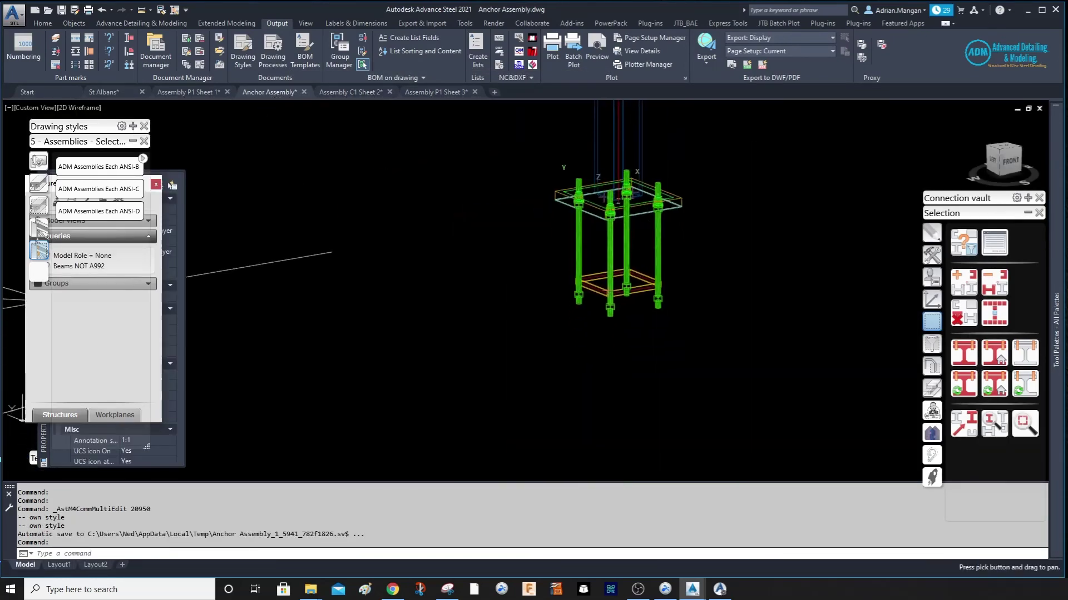
double_click(634, 288)
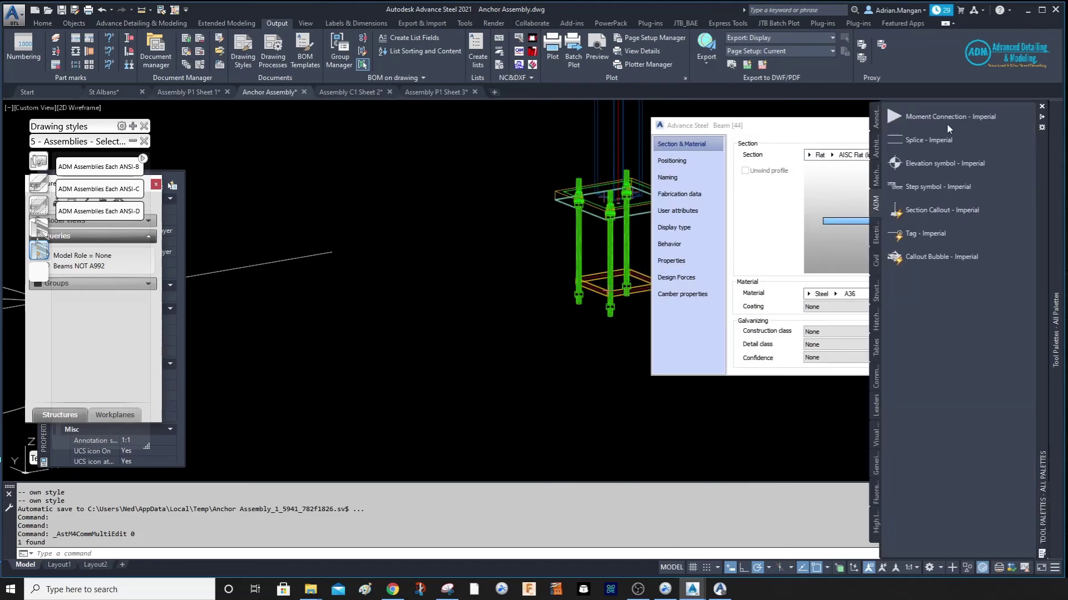
left_click(972, 127)
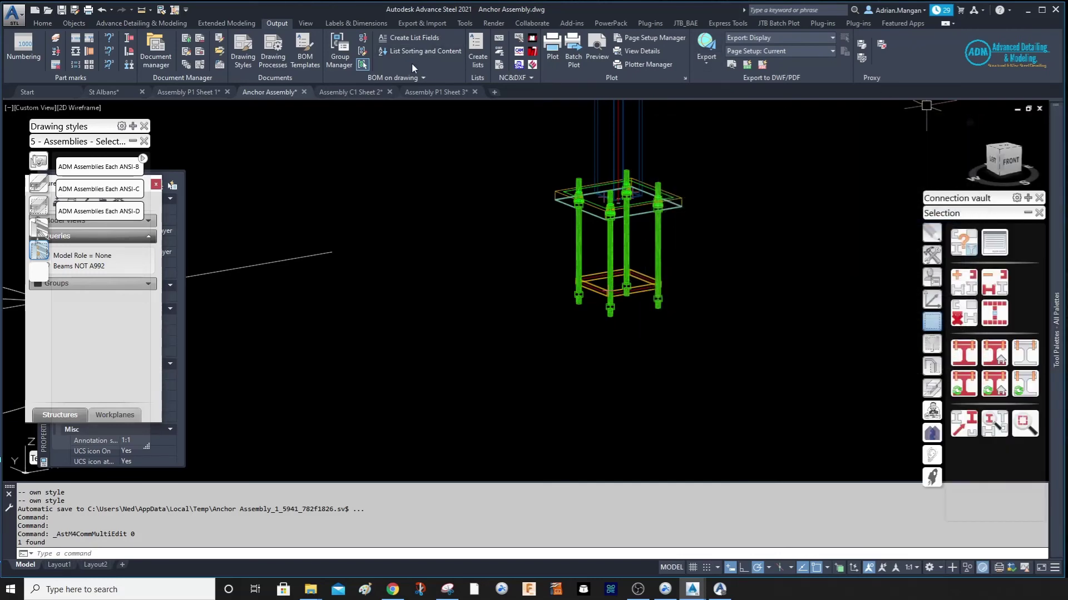
left_click(422, 93)
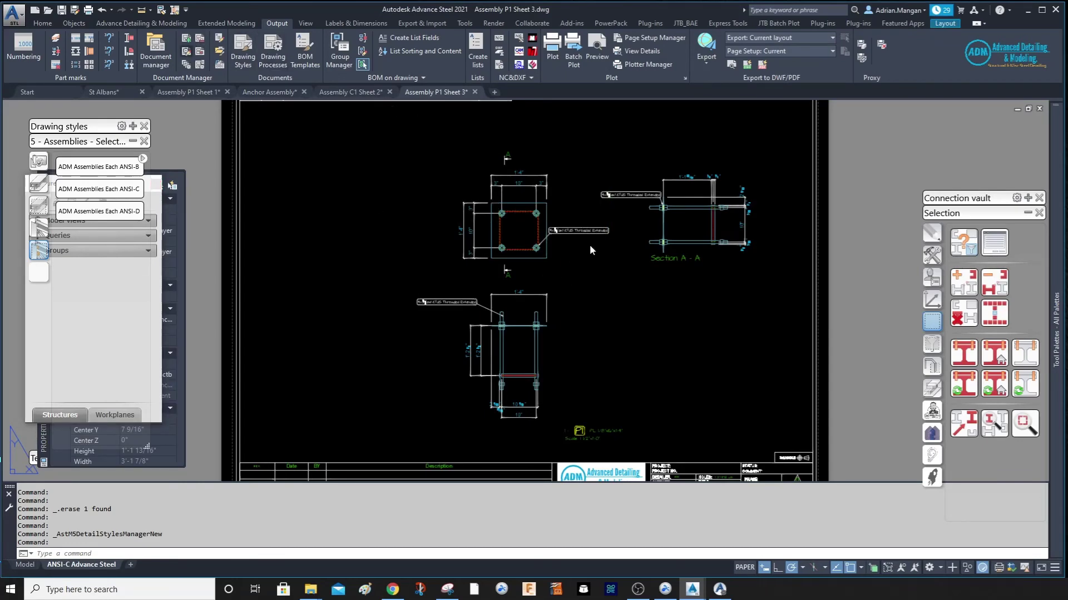
- Review the objects presentation rules of the ADM - Anchor assembly - Top view through to the Anchor bolts rule
key("Return")
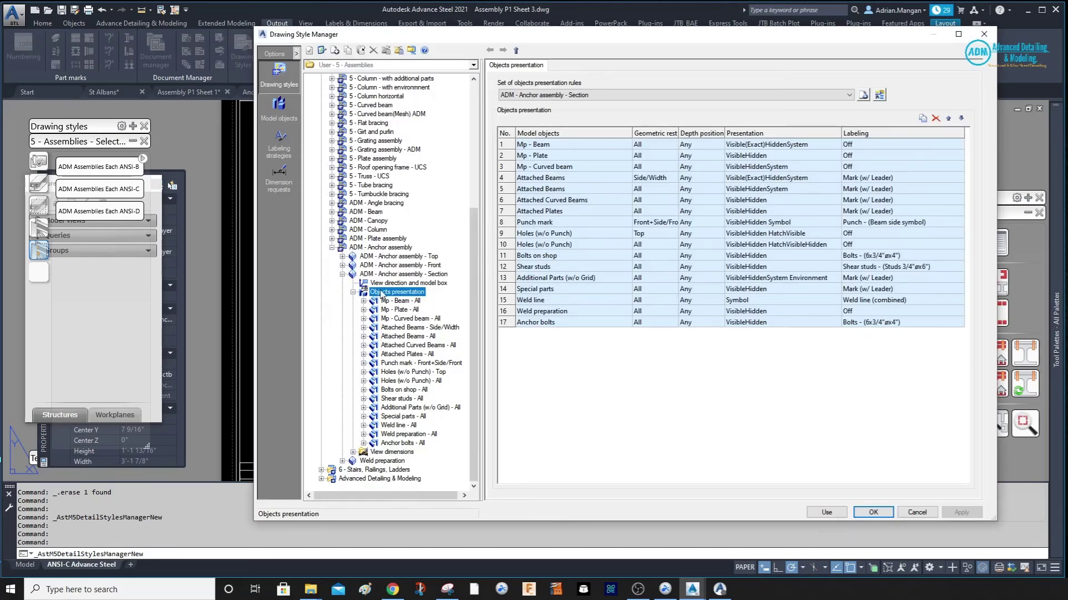
left_click(341, 256)
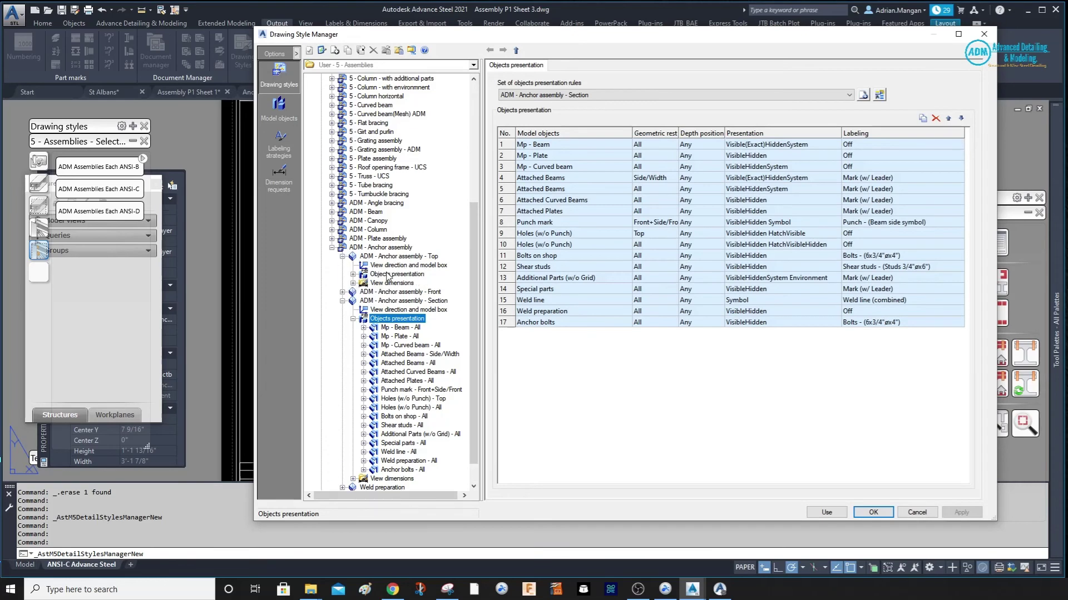
left_click(389, 274)
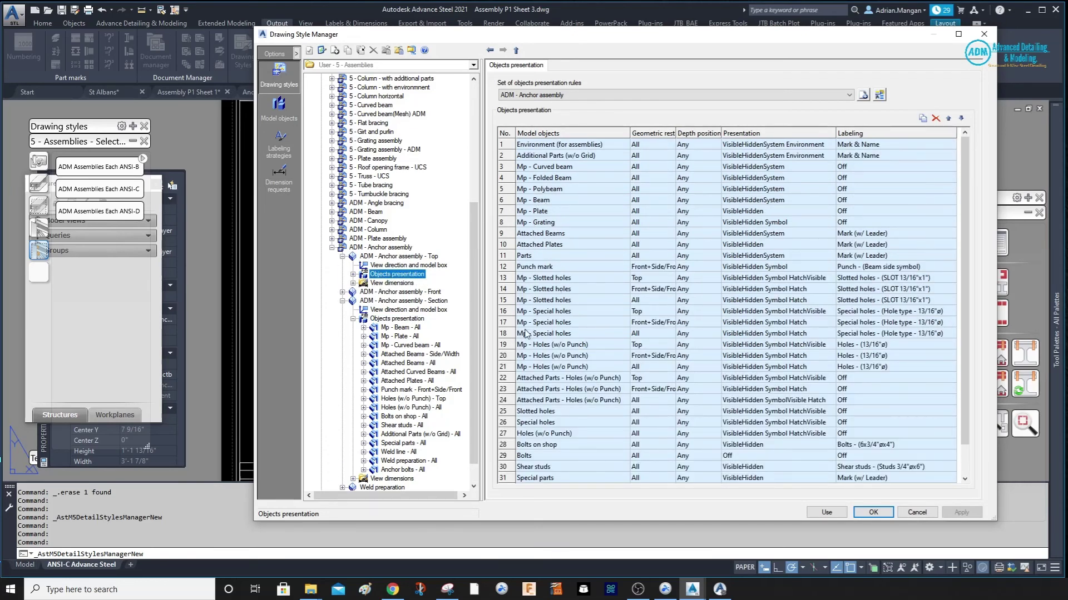
scroll(533, 394, "down", 1)
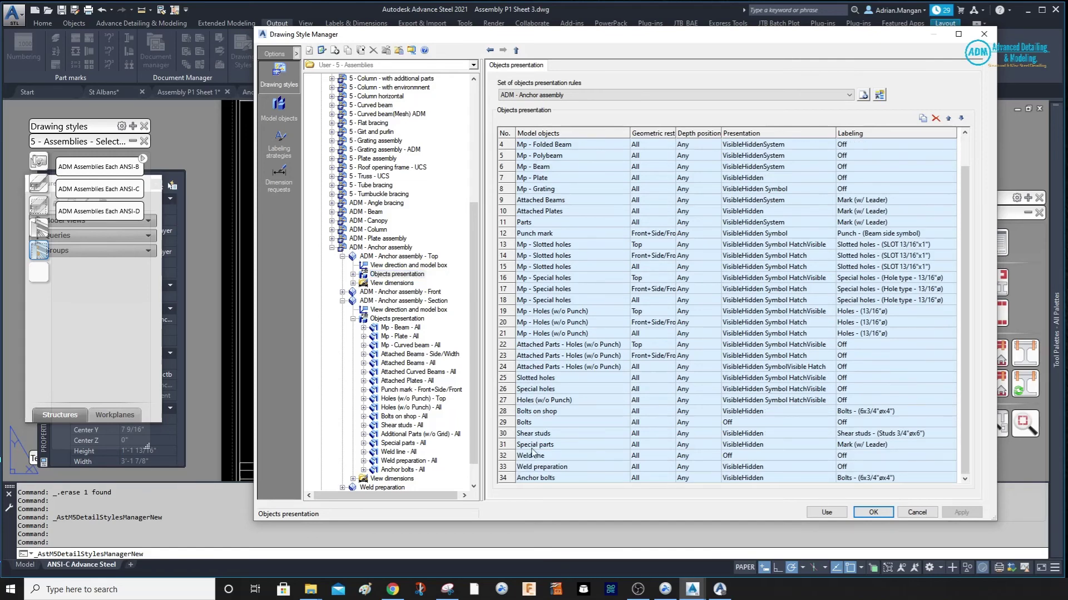